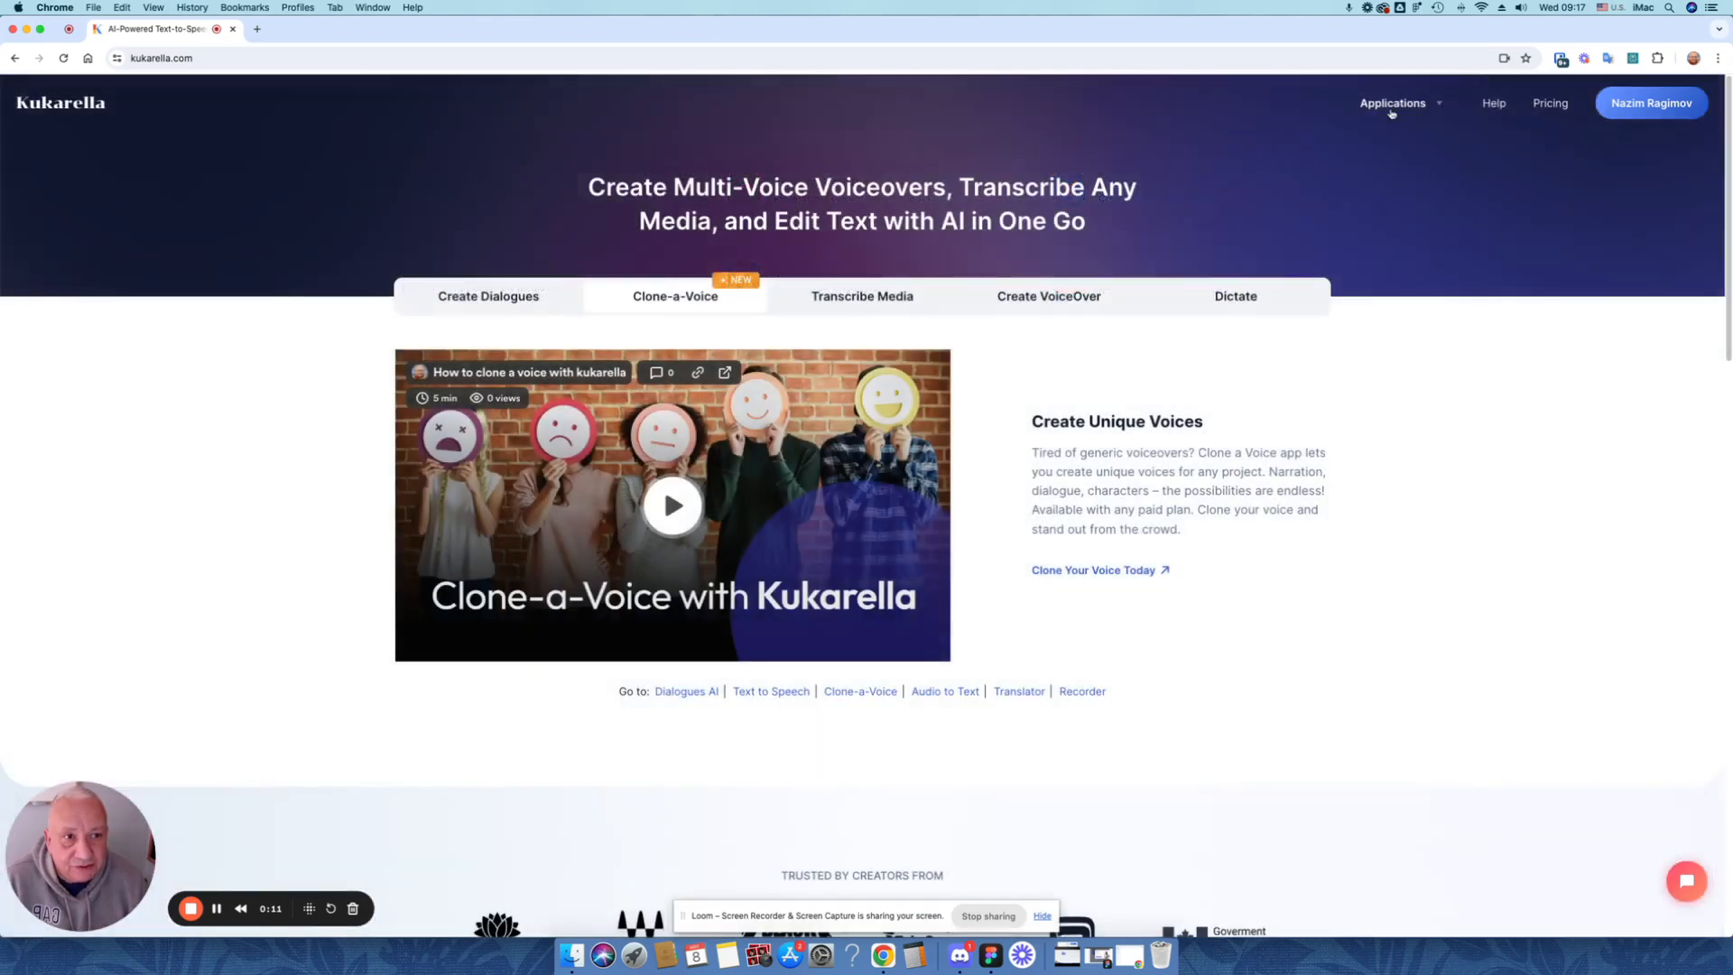
Open the Clone-a-Voice application and enter a name for the new voice
{"action": "mouse_move", "coordinate": [1402, 108]}
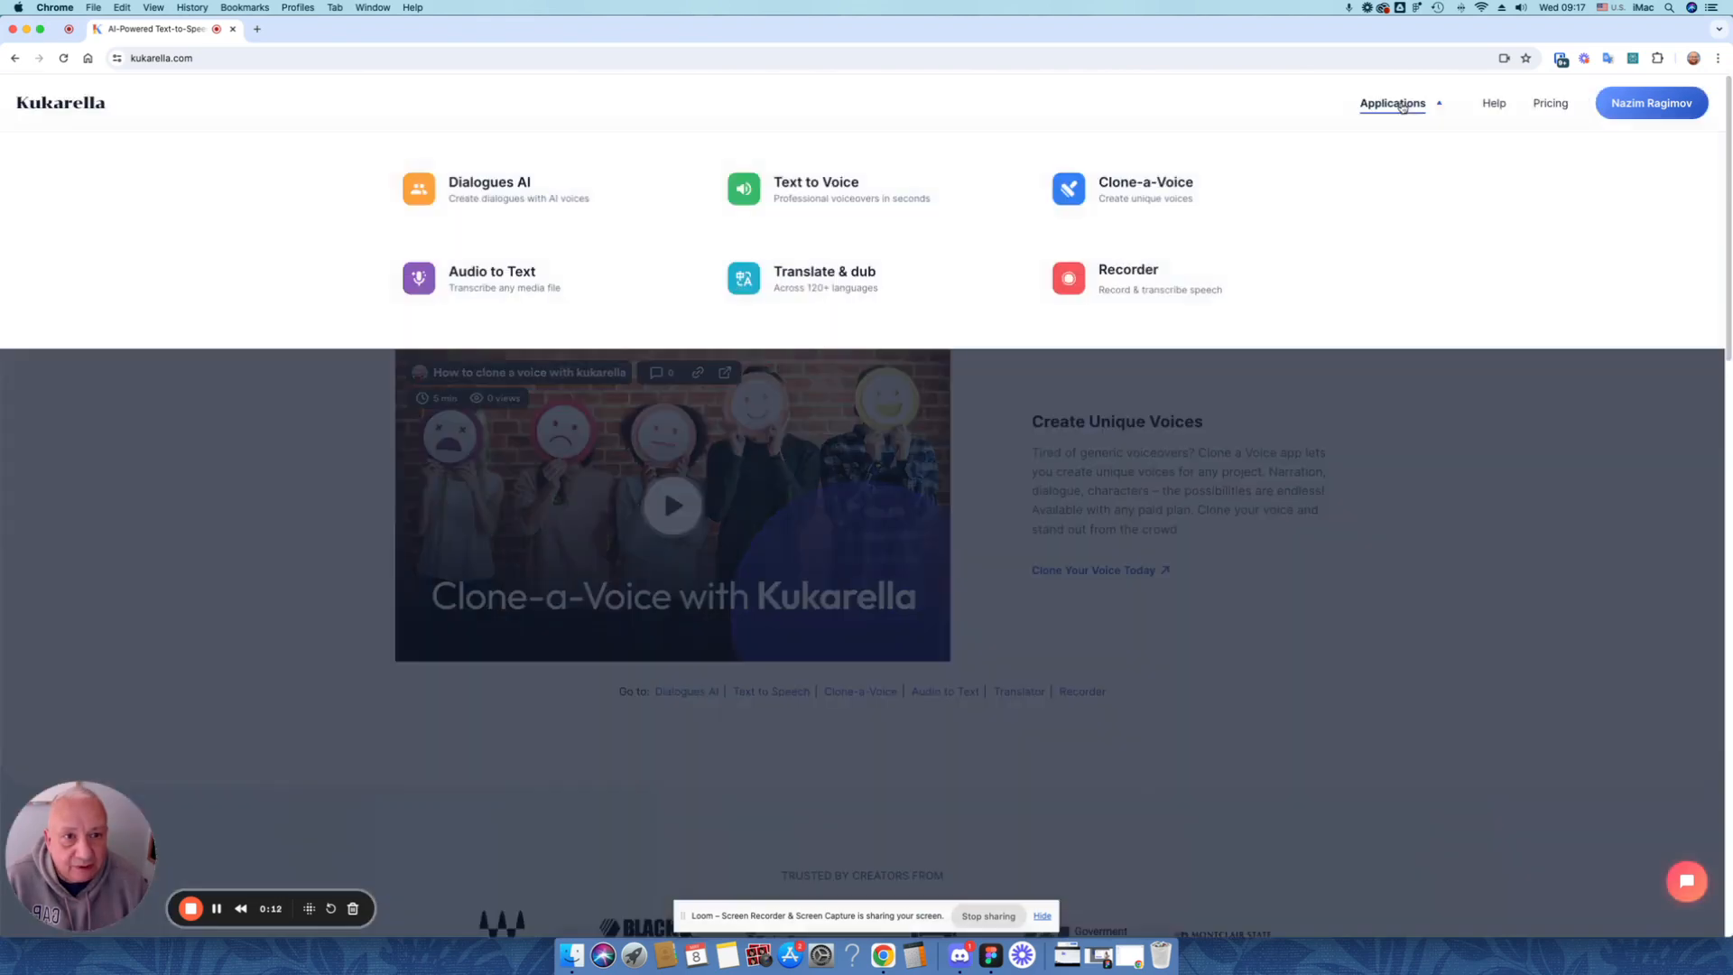
{"action": "left_click", "coordinate": [1148, 192]}
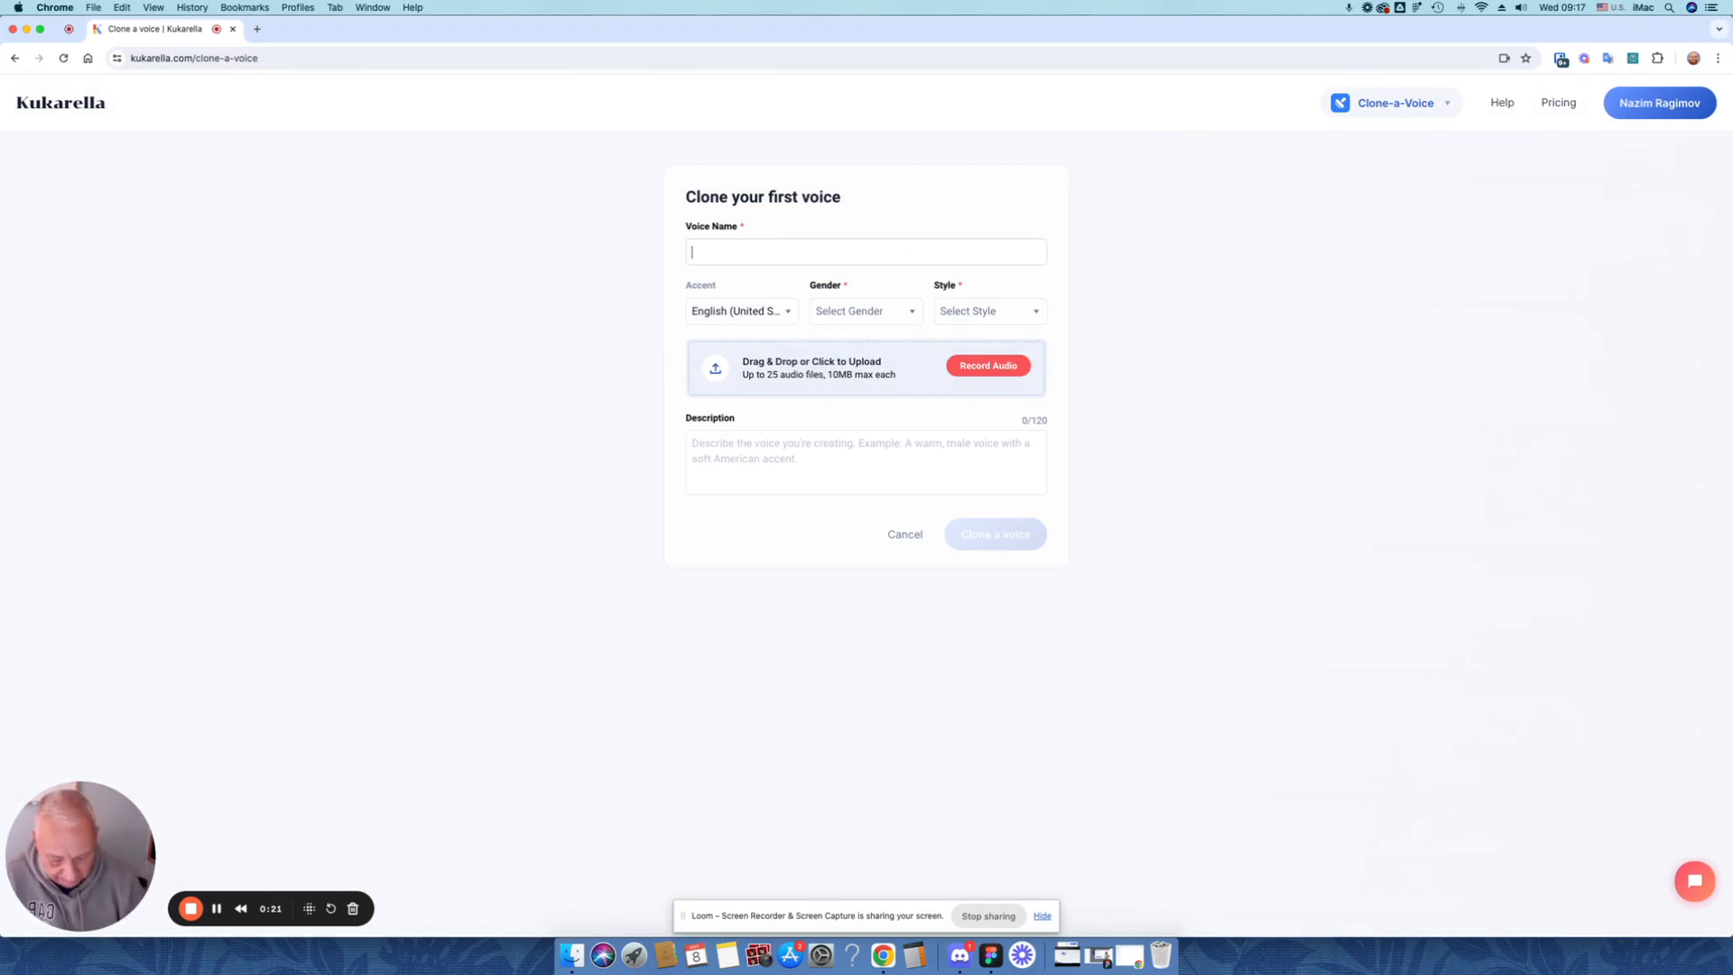
{"action": "type", "text": "Ji"}
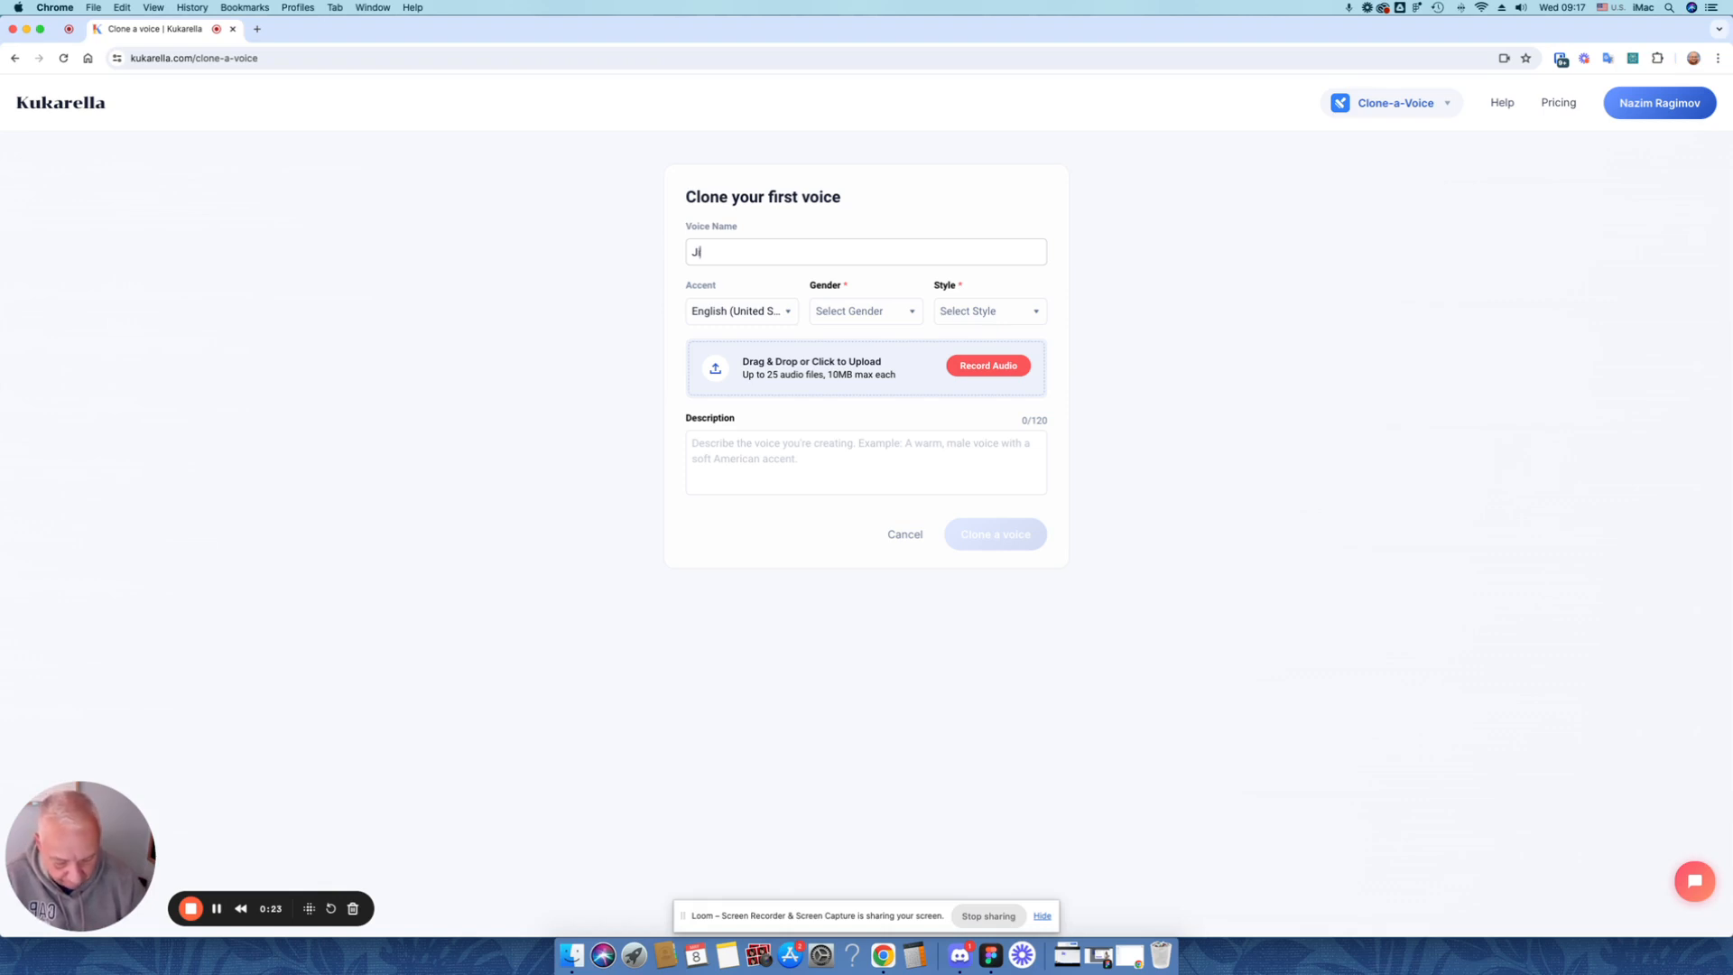
{"action": "type", "text": "m"}
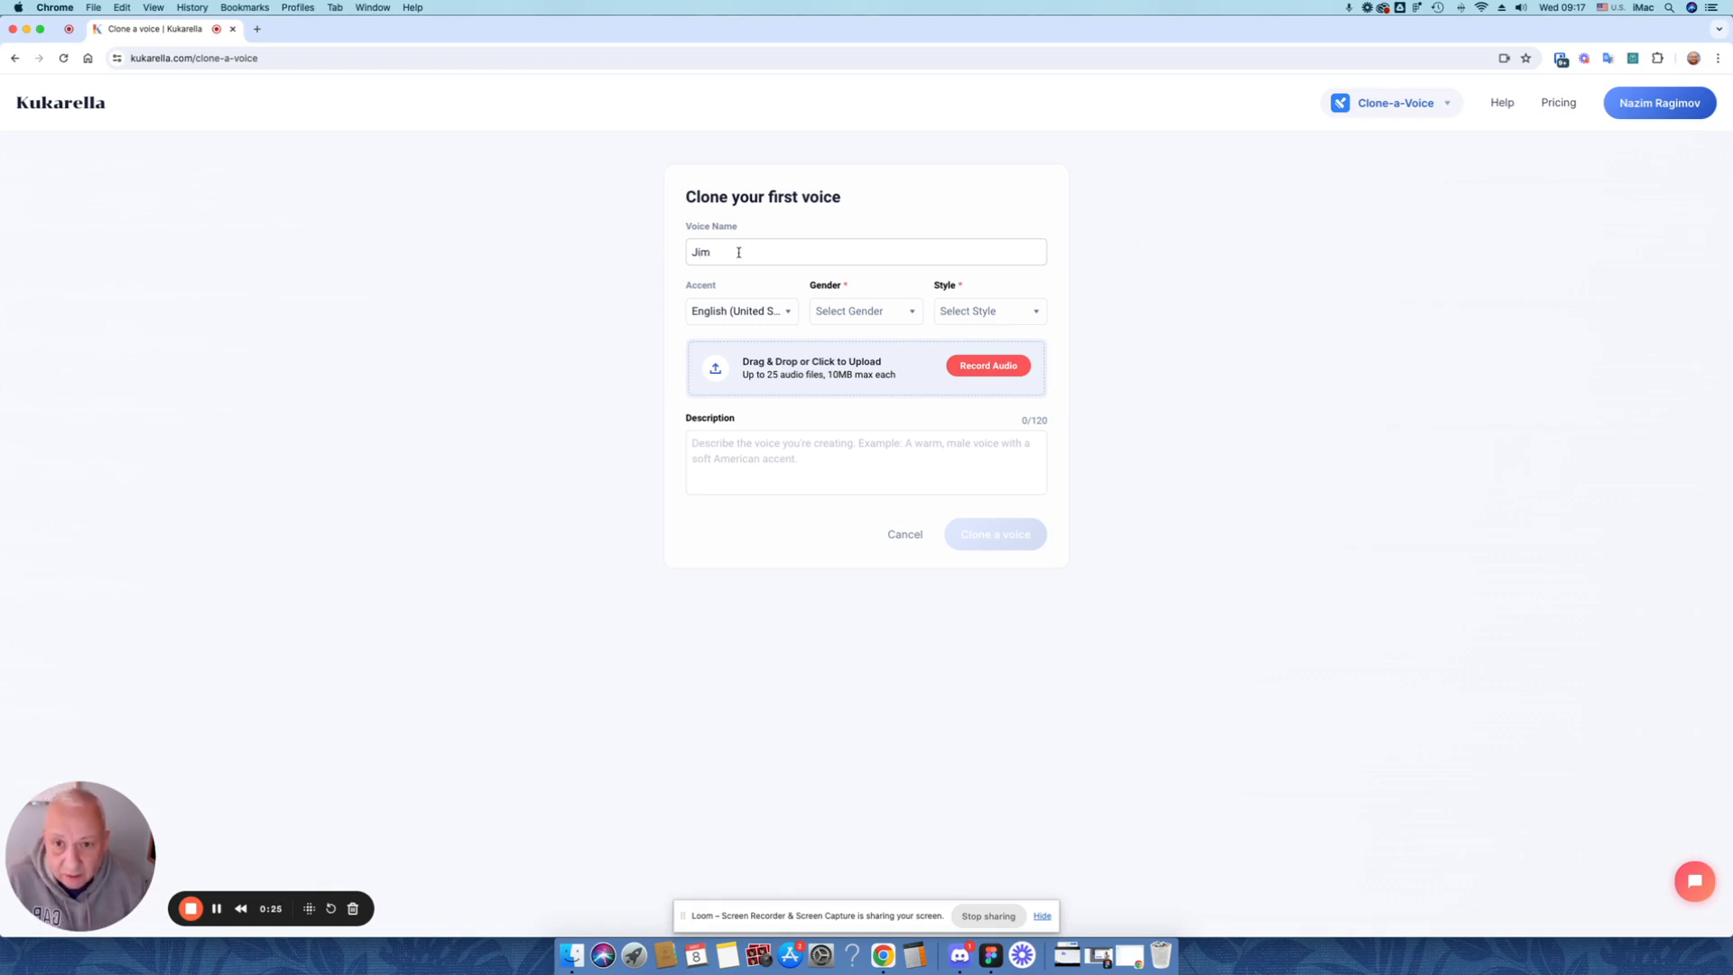
Set the new voice's gender to Male and its style to Narrative
{"action": "left_click", "coordinate": [852, 314]}
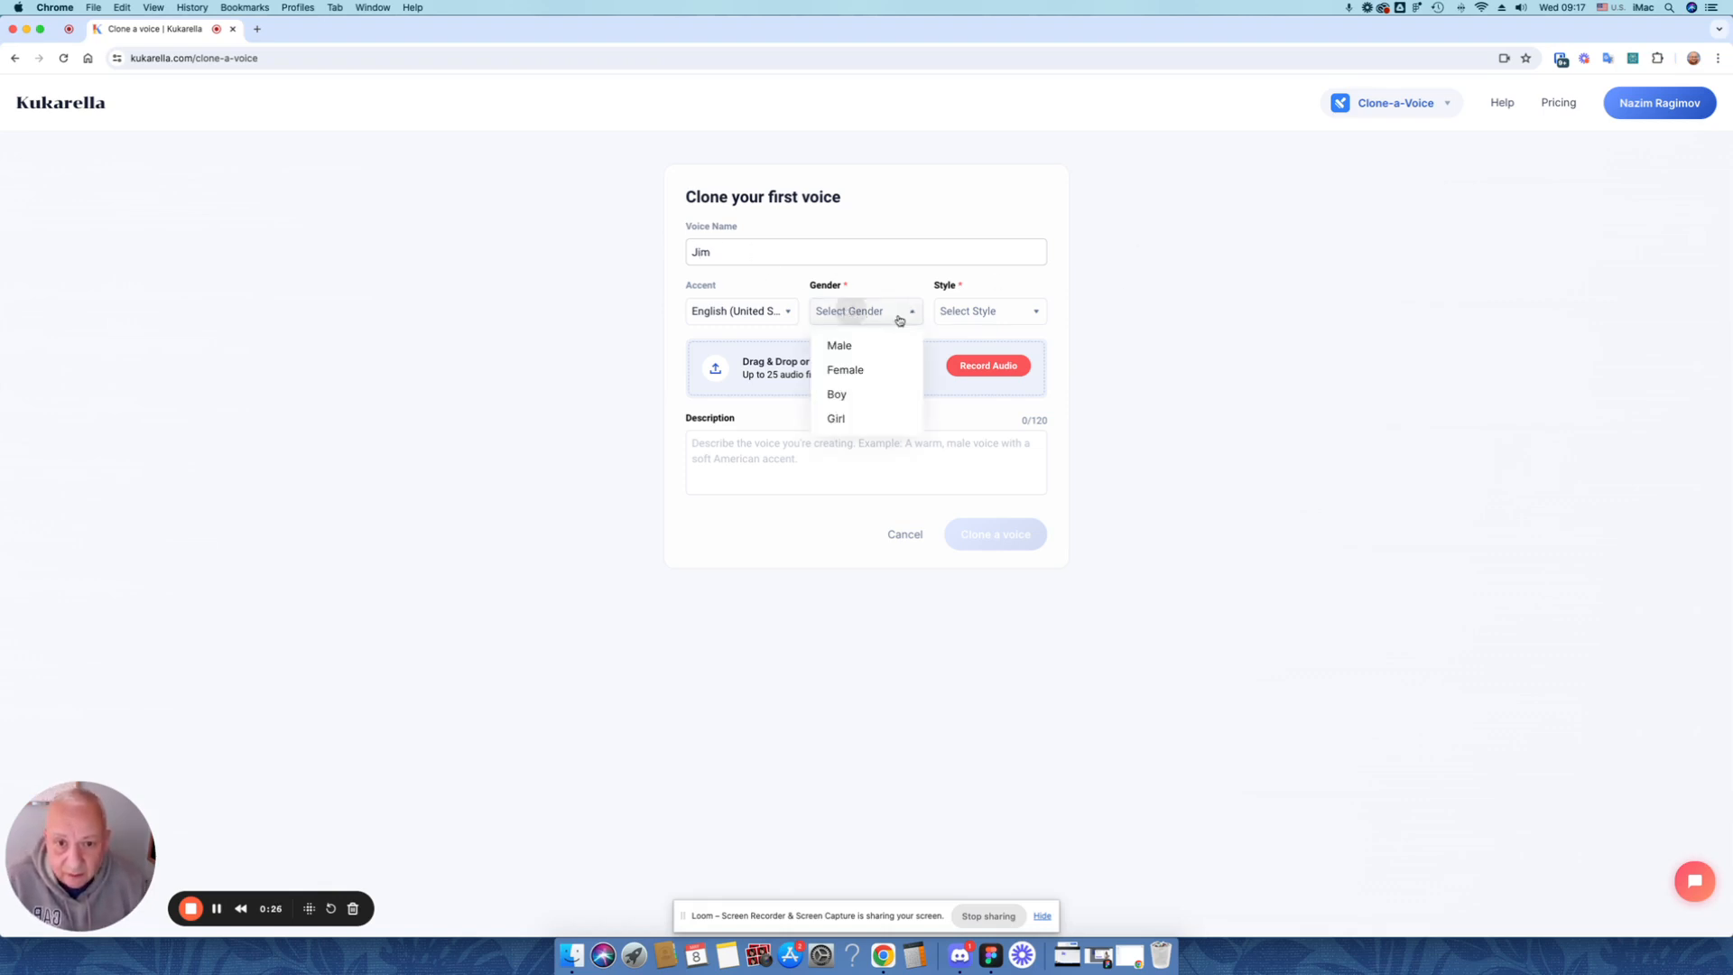
{"action": "left_click", "coordinate": [840, 346]}
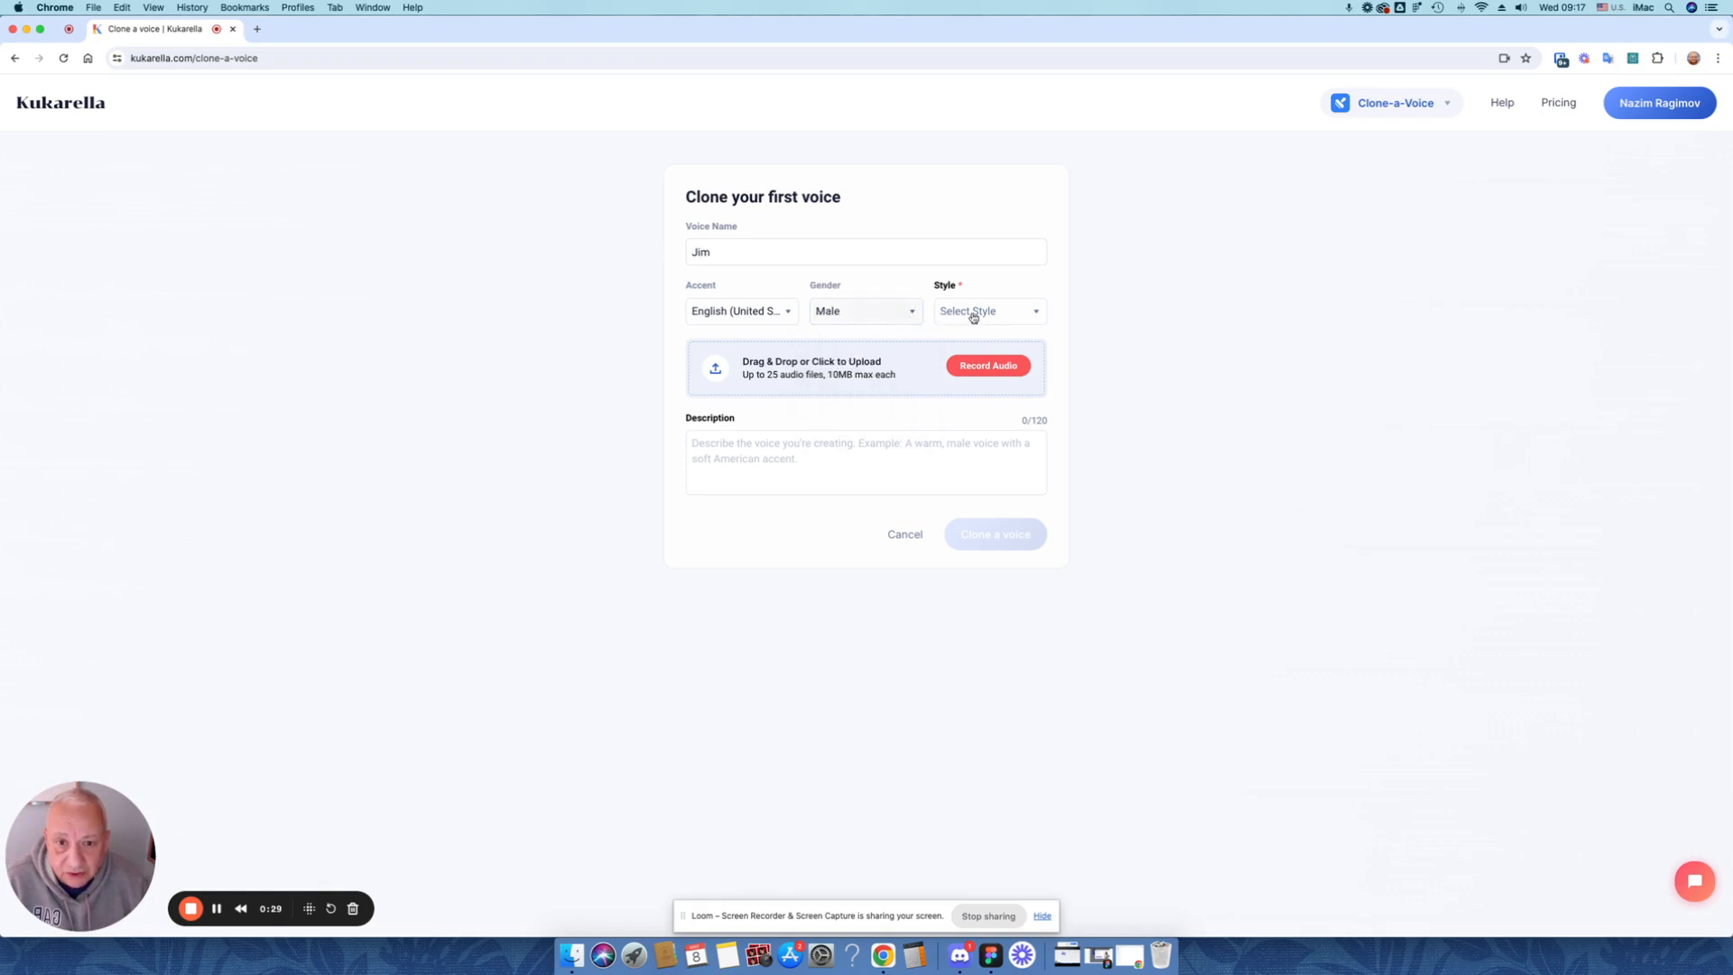
{"action": "left_click", "coordinate": [1011, 318]}
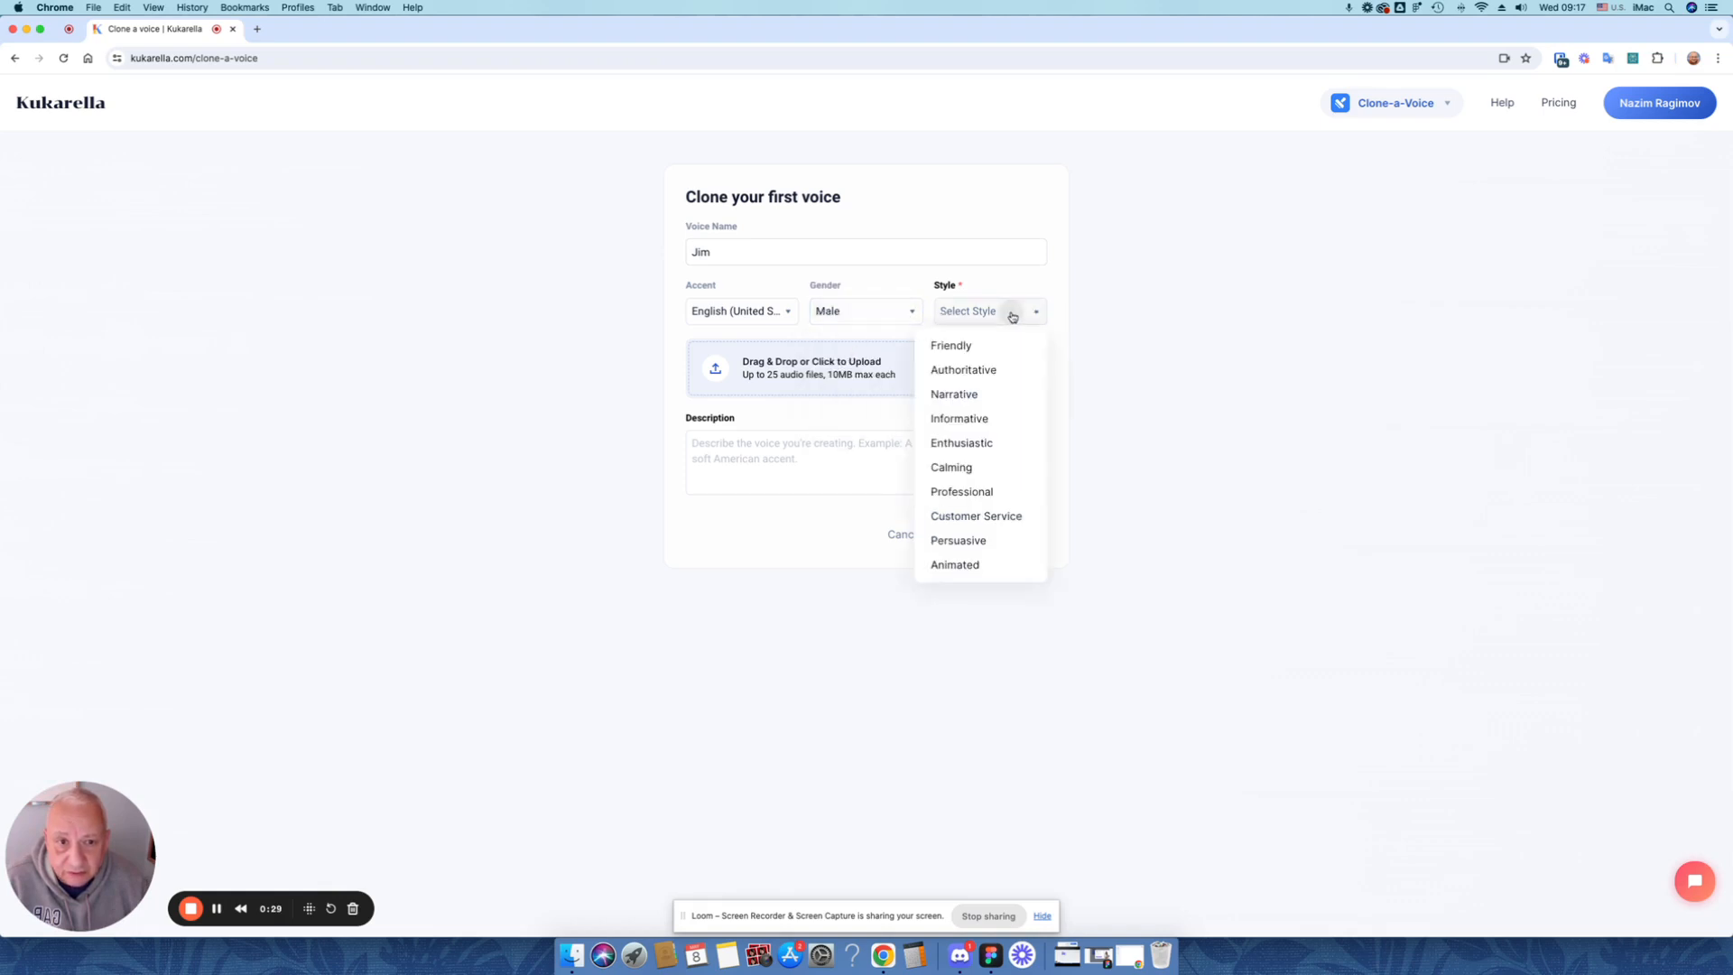
{"action": "left_click", "coordinate": [977, 398]}
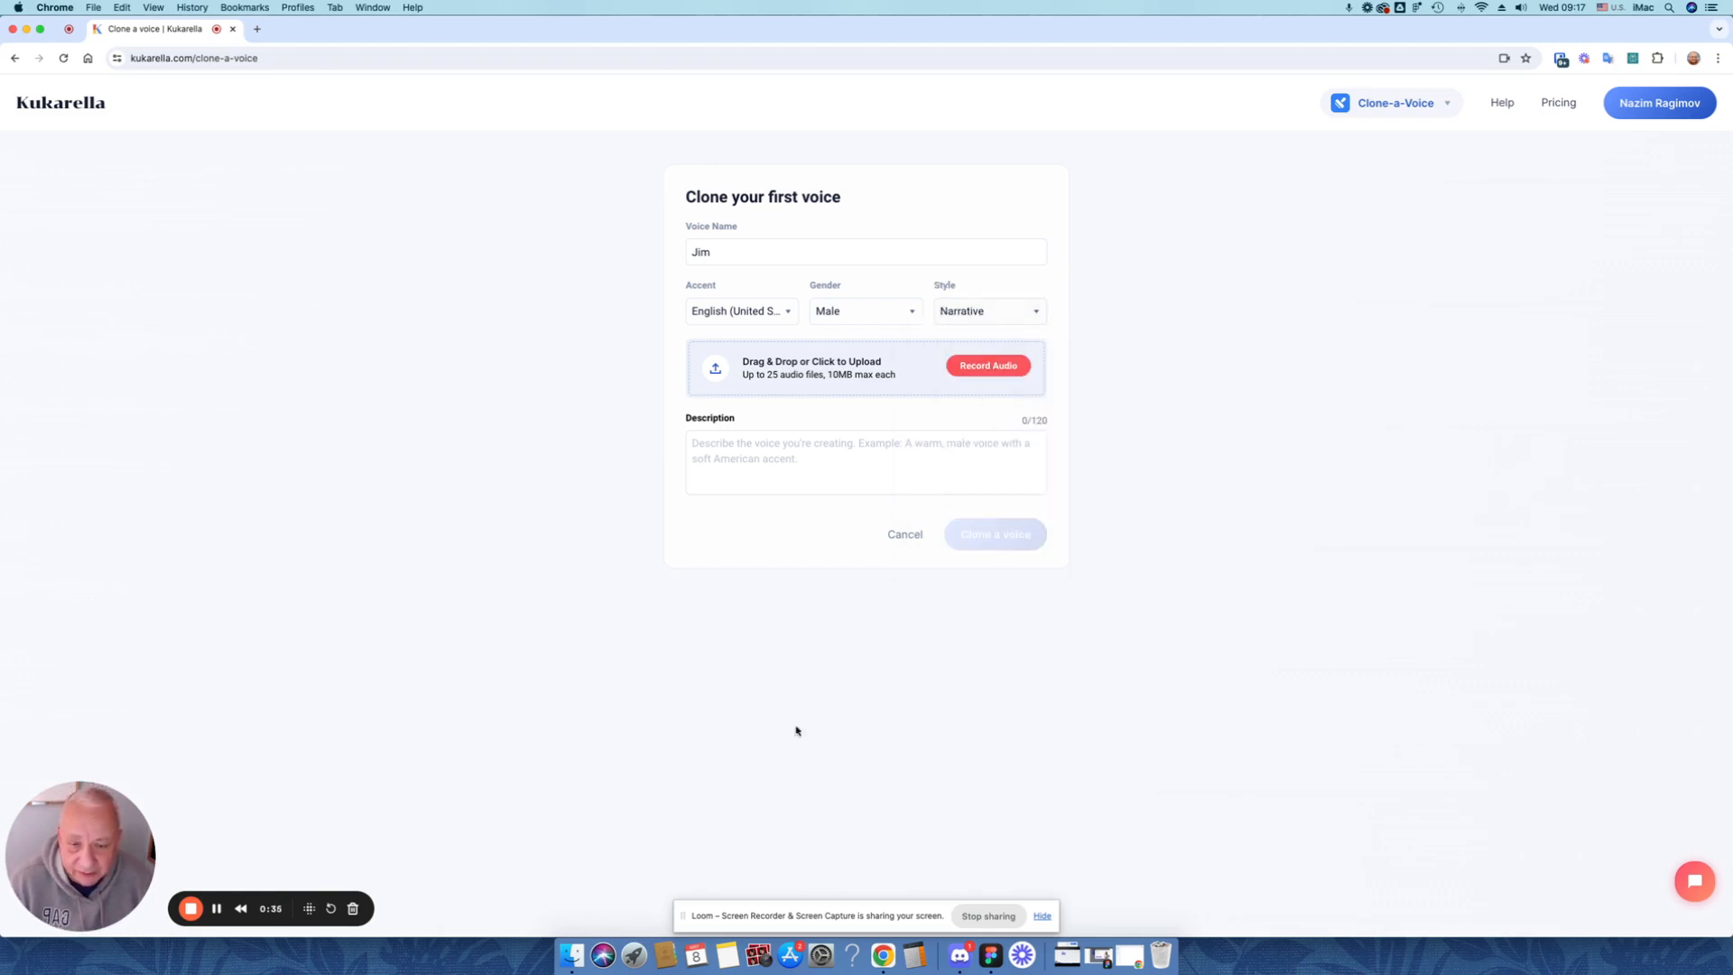
Switch to Finder, listen to the recording 01.wav in the Pages folder, and move the window clear of the voice form
{"action": "left_click", "coordinate": [571, 955]}
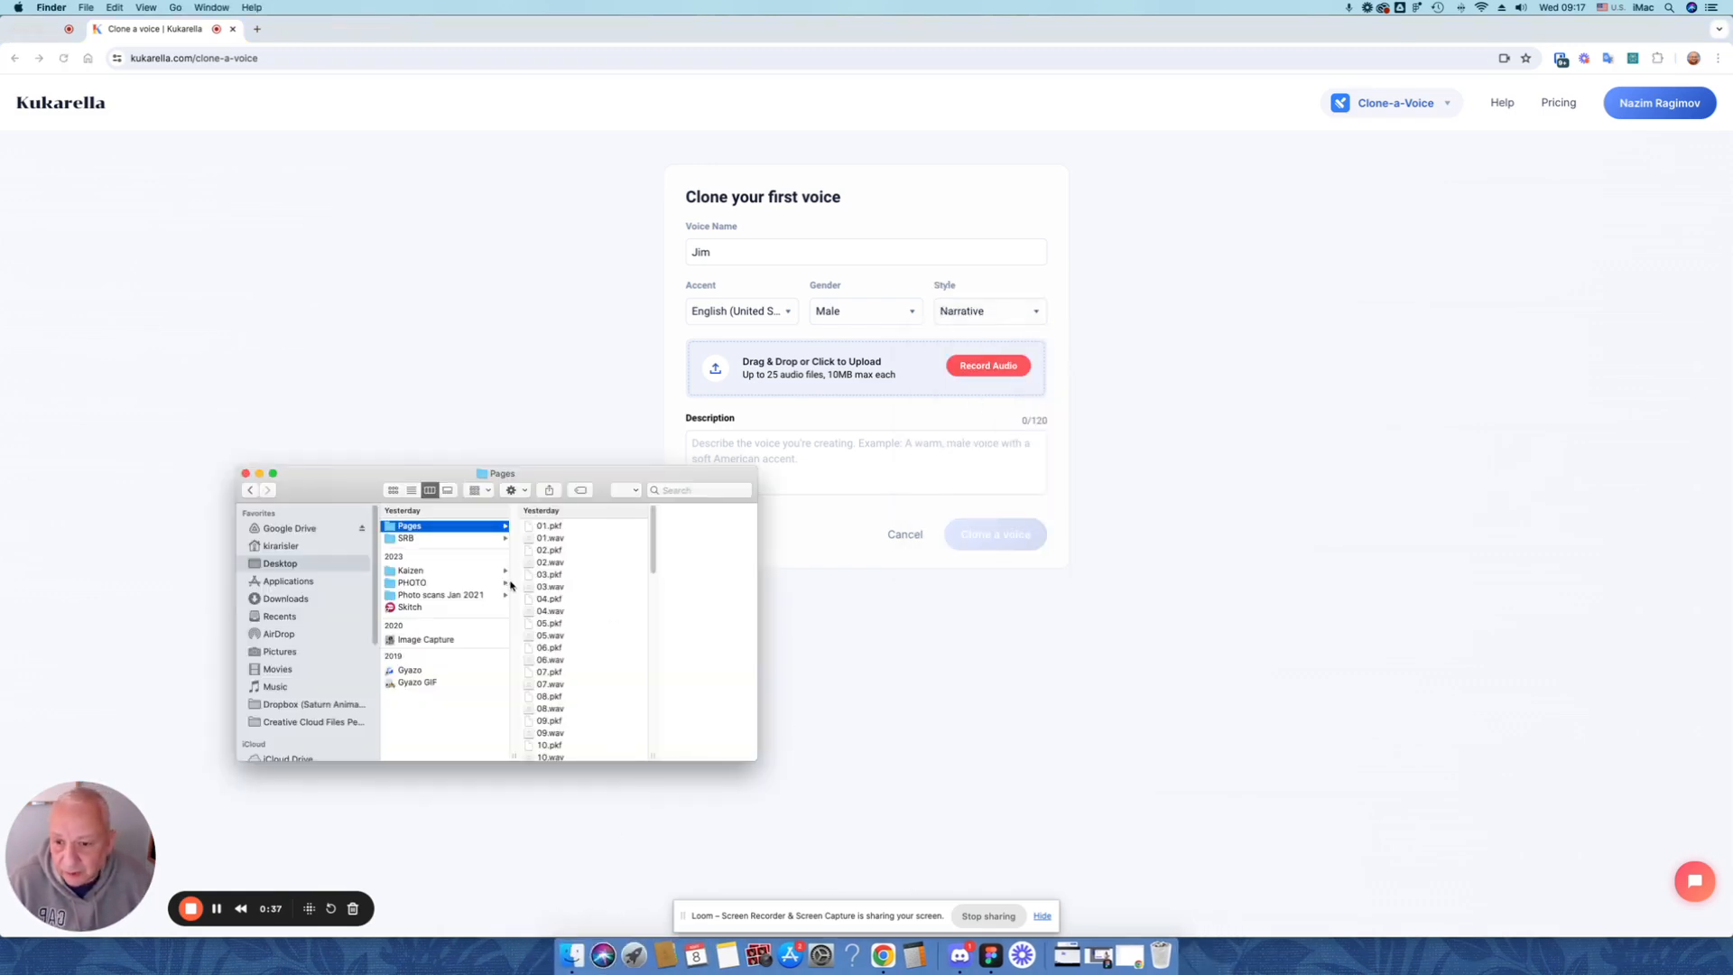
{"action": "left_click", "coordinate": [557, 529]}
{"action": "left_click", "coordinate": [514, 539]}
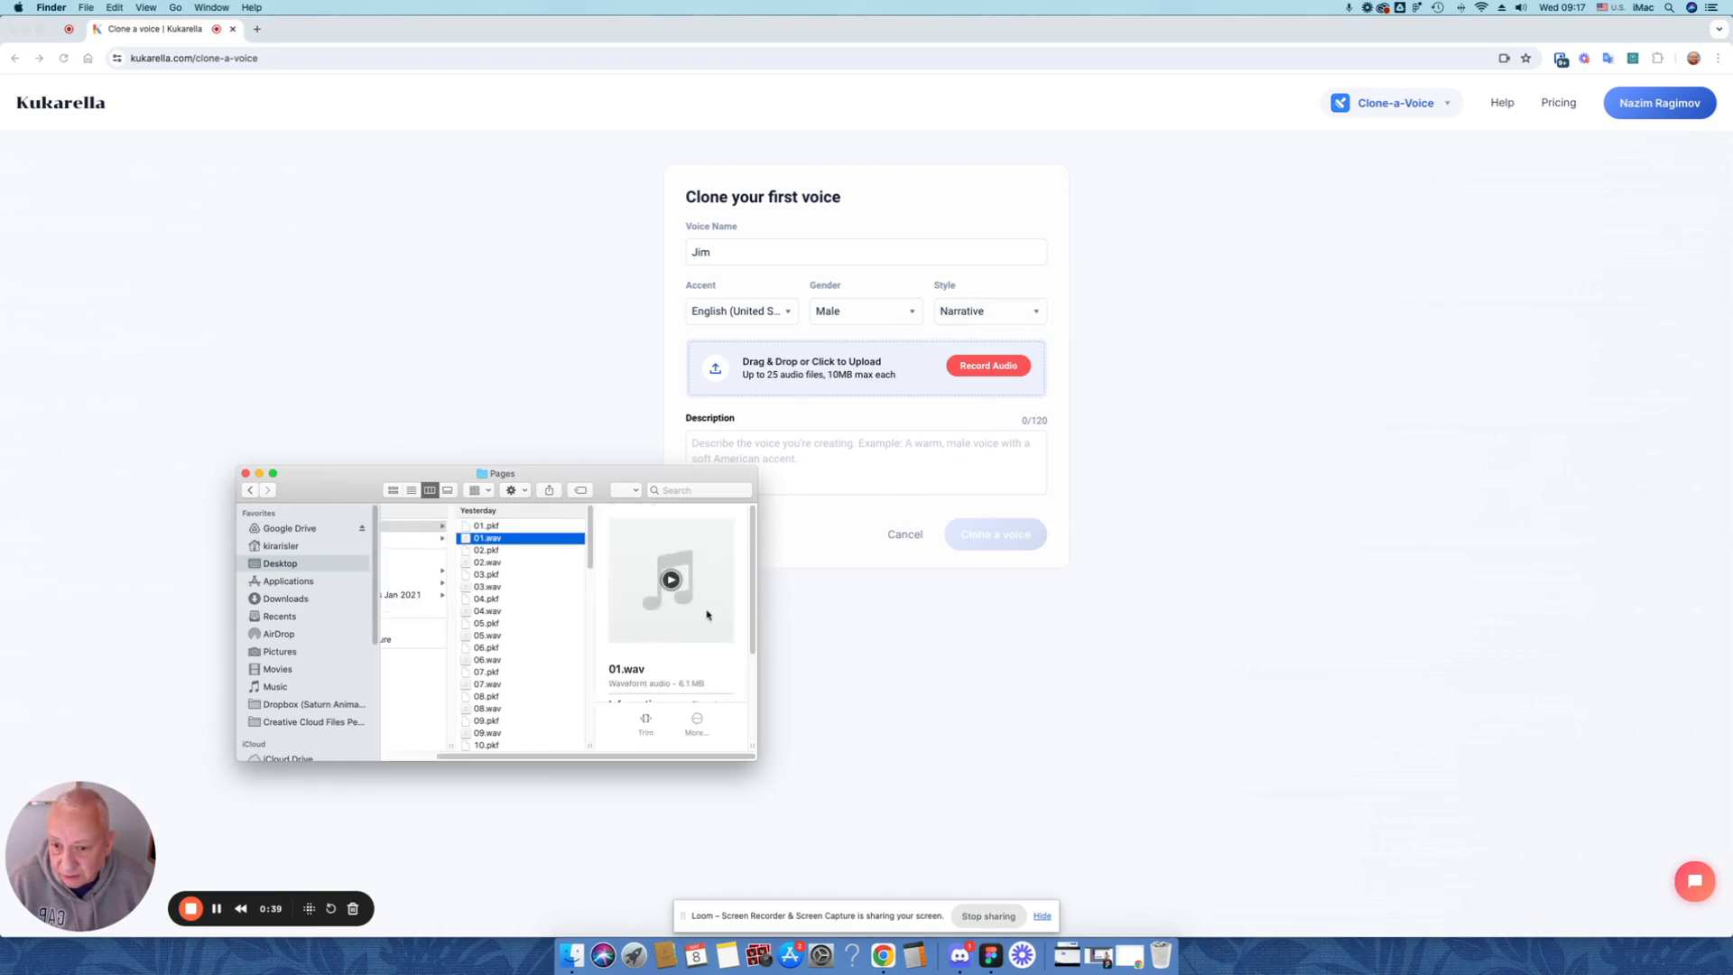
{"action": "left_click", "coordinate": [671, 579]}
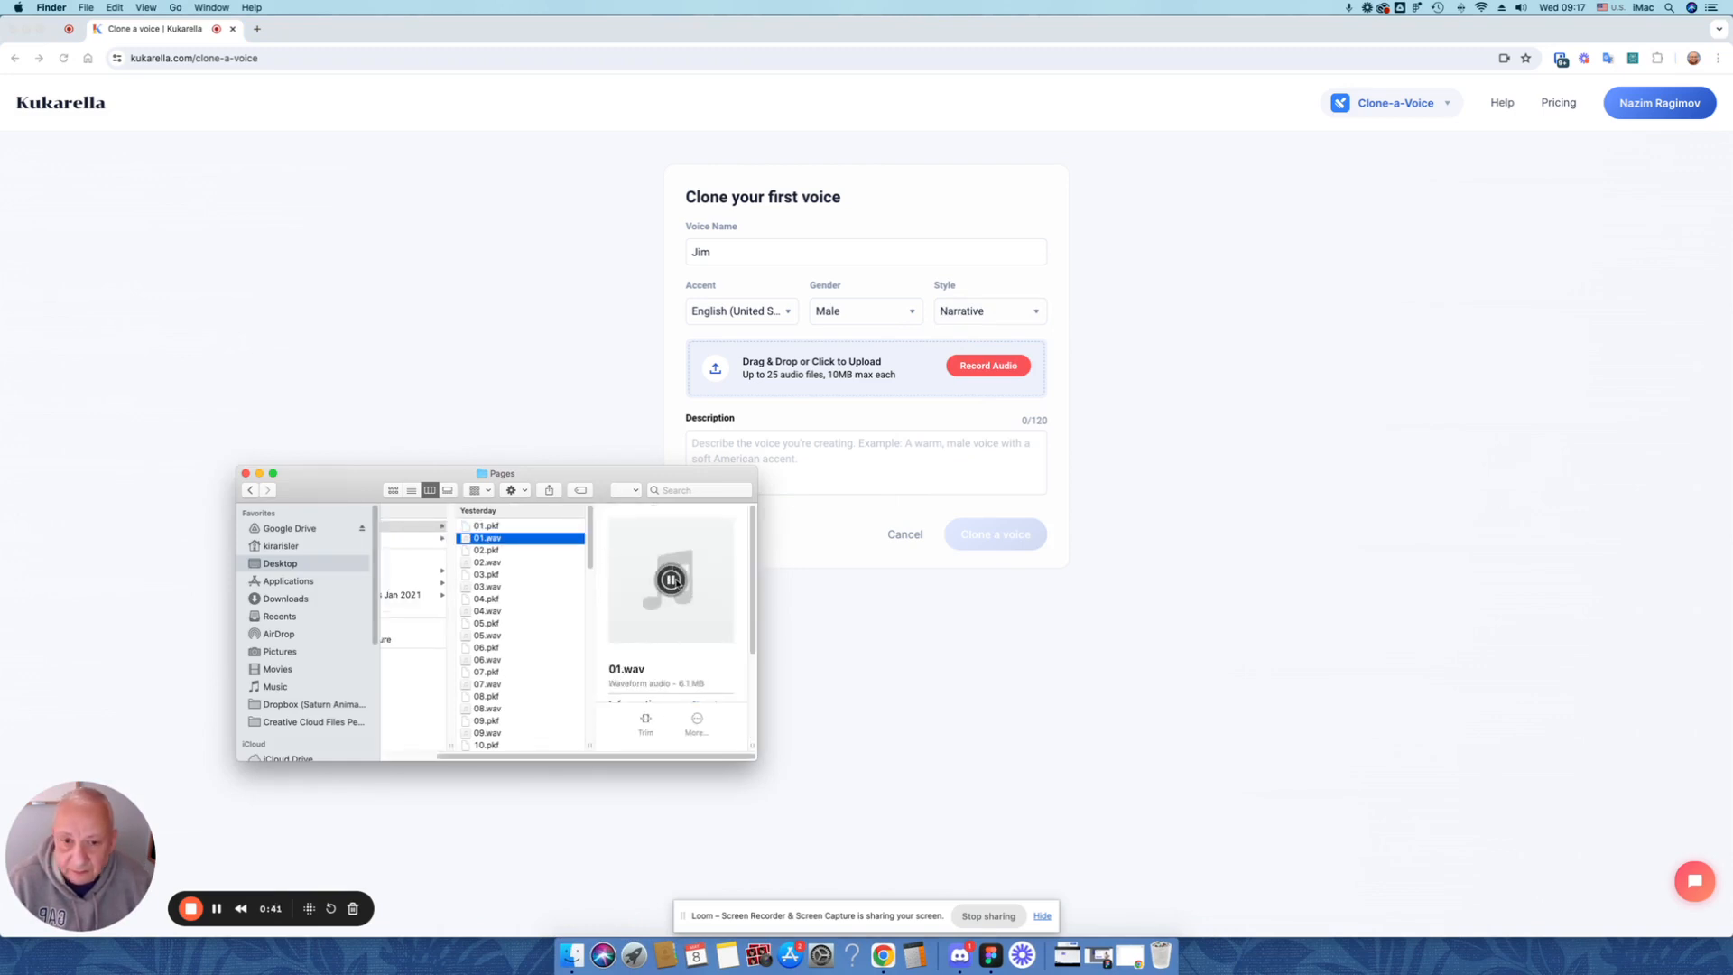
{"action": "key", "text": "XF86AudioRaiseVolume"}
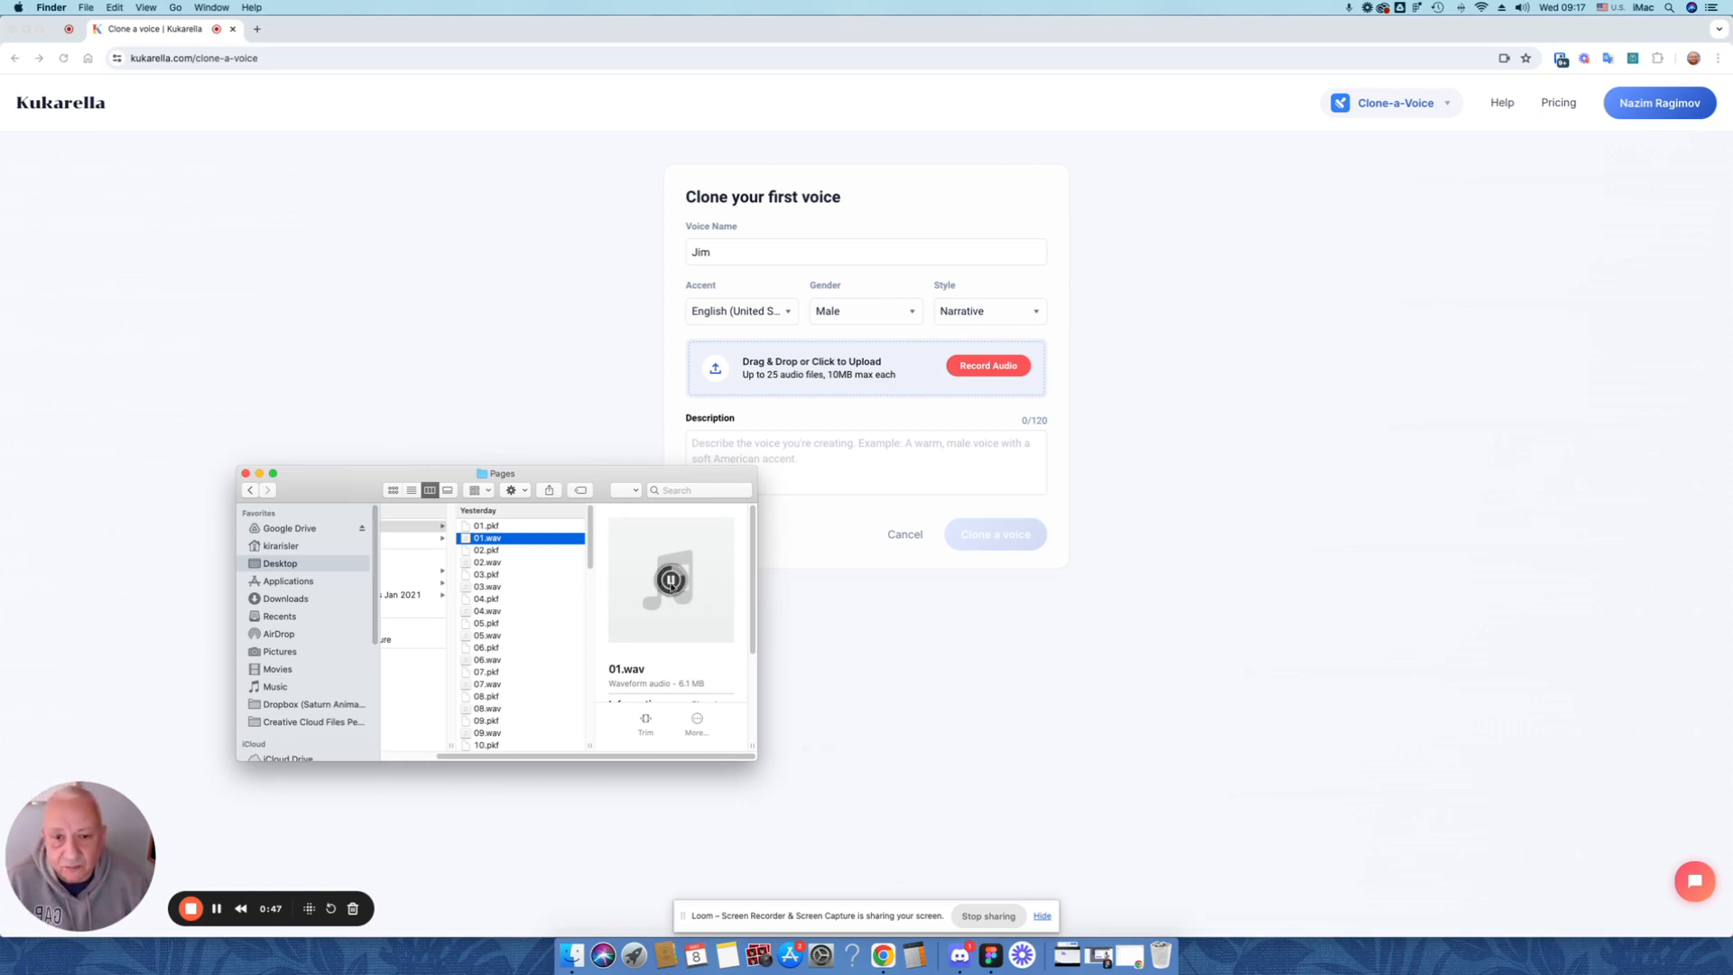
{"action": "left_click", "coordinate": [671, 582]}
{"action": "left_click_drag", "start_coordinate": [603, 485], "coordinate": [1476, 451]}
Return to the voice form in Chrome and enter "storyteller" as the description
{"action": "left_click", "coordinate": [907, 461]}
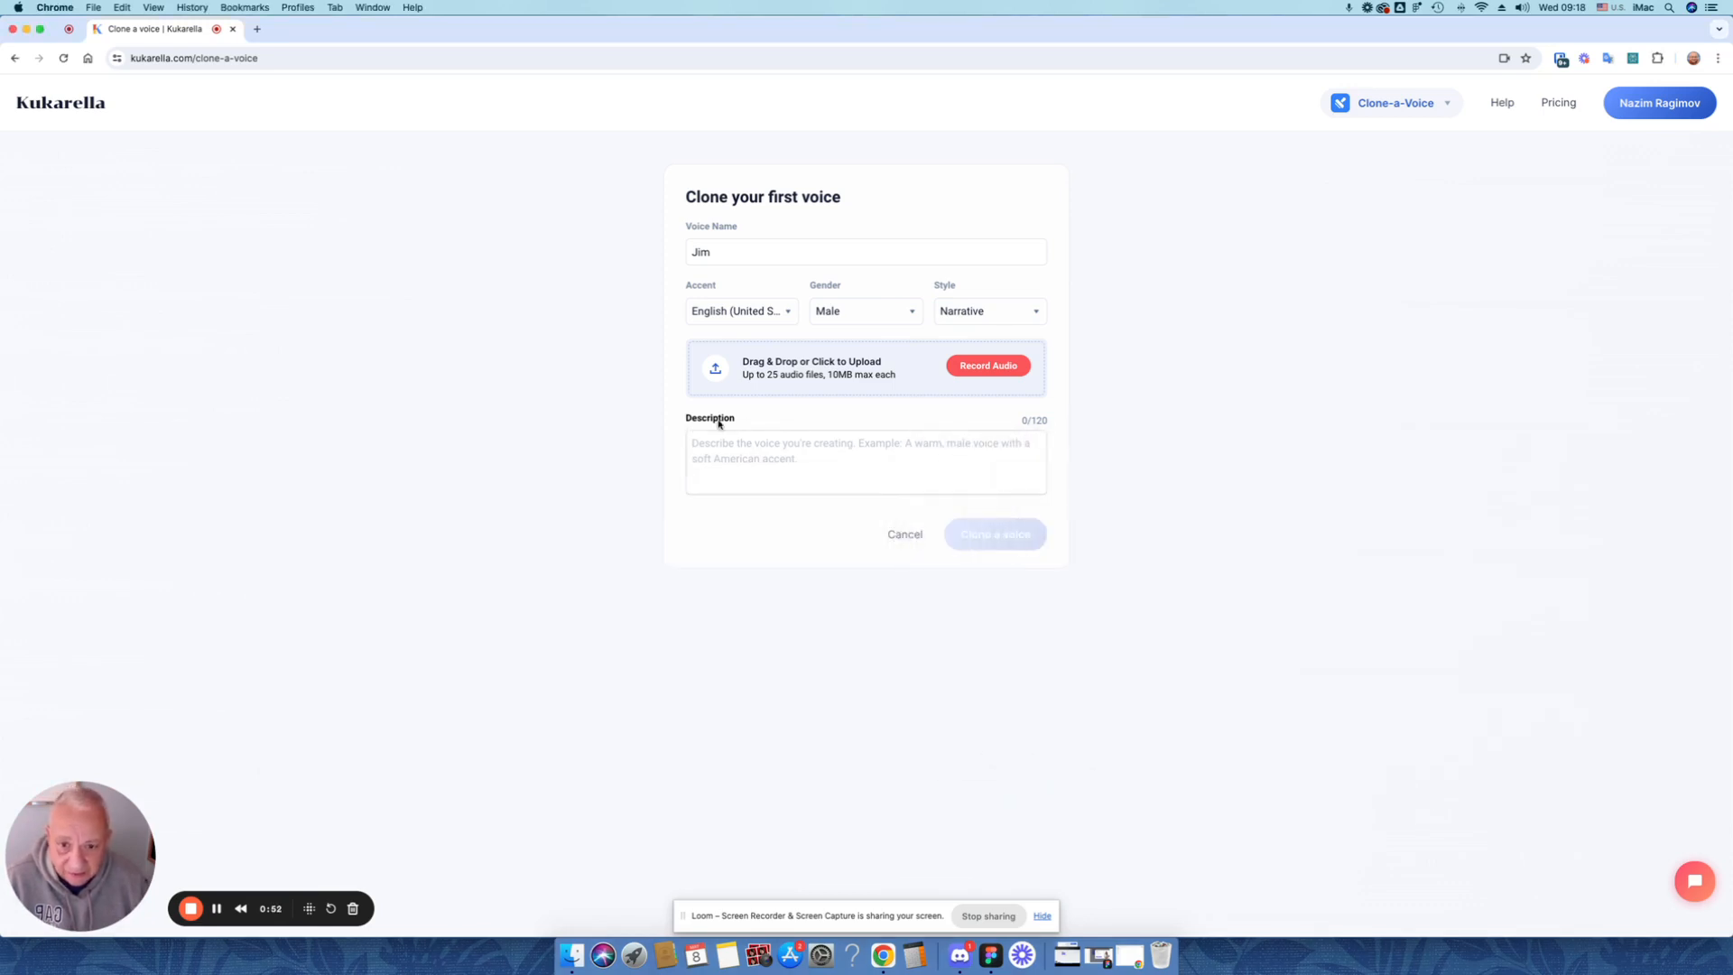
{"action": "left_click", "coordinate": [867, 457]}
{"action": "type", "text": "storyteller"}
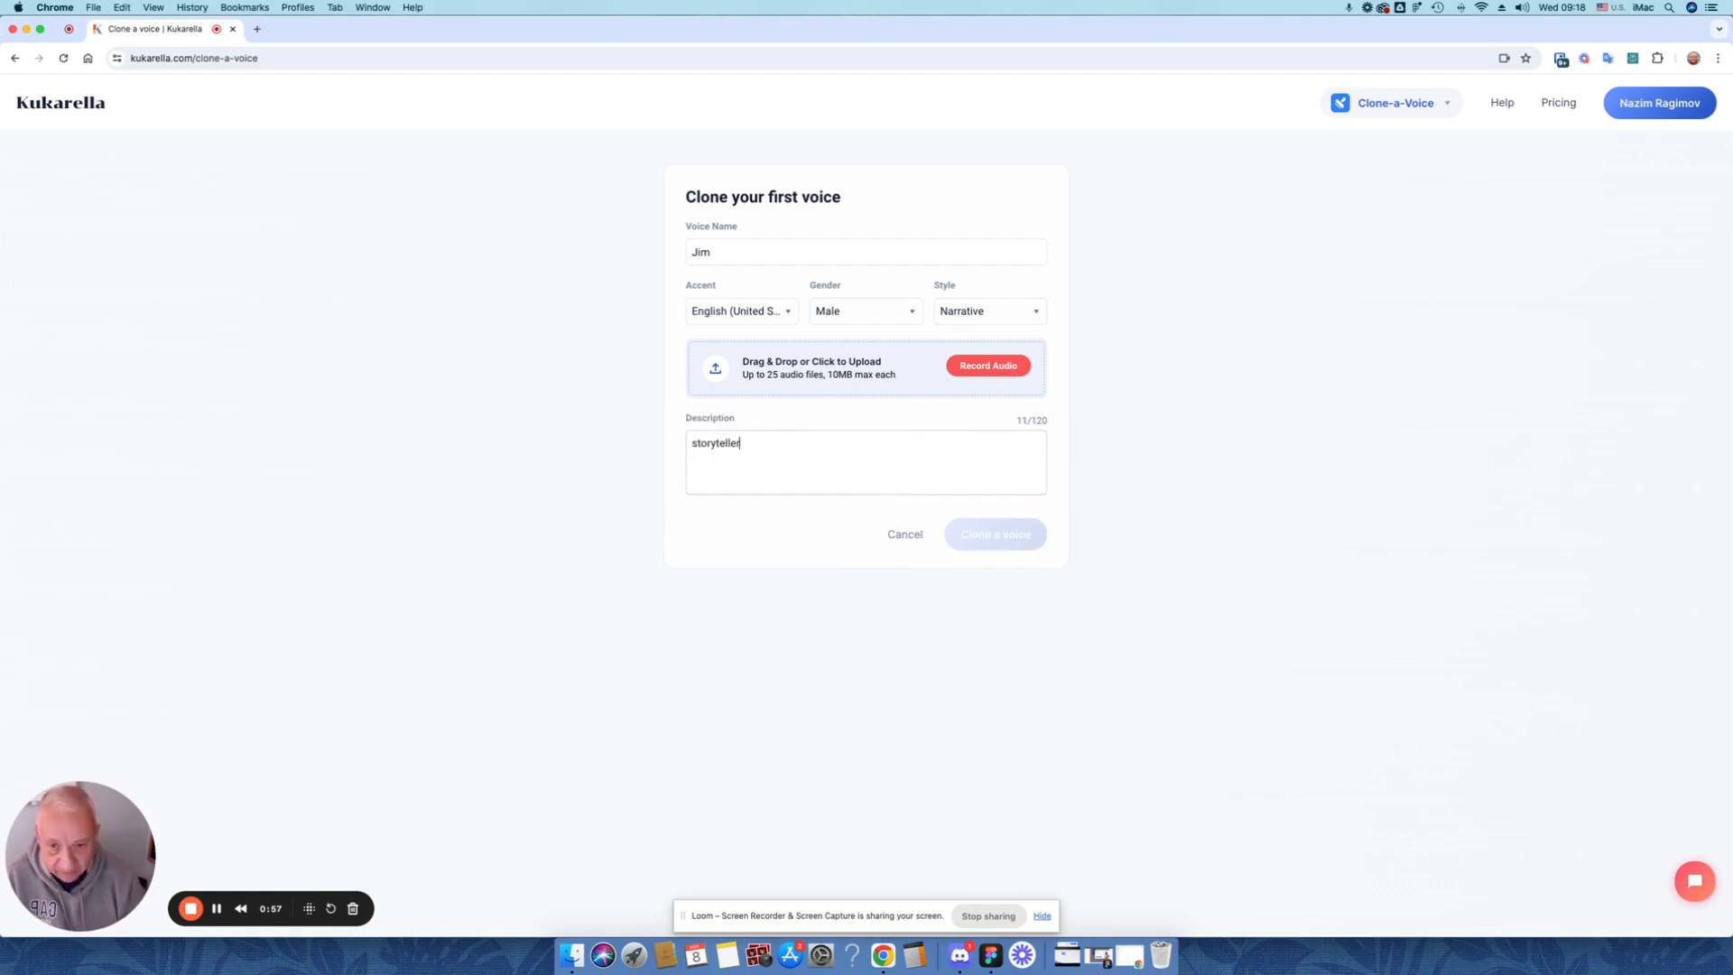
Upload 01.wav through 07.wav from Finder's Pages folder as the audio samples and clone the voice
{"action": "left_click", "coordinate": [573, 956]}
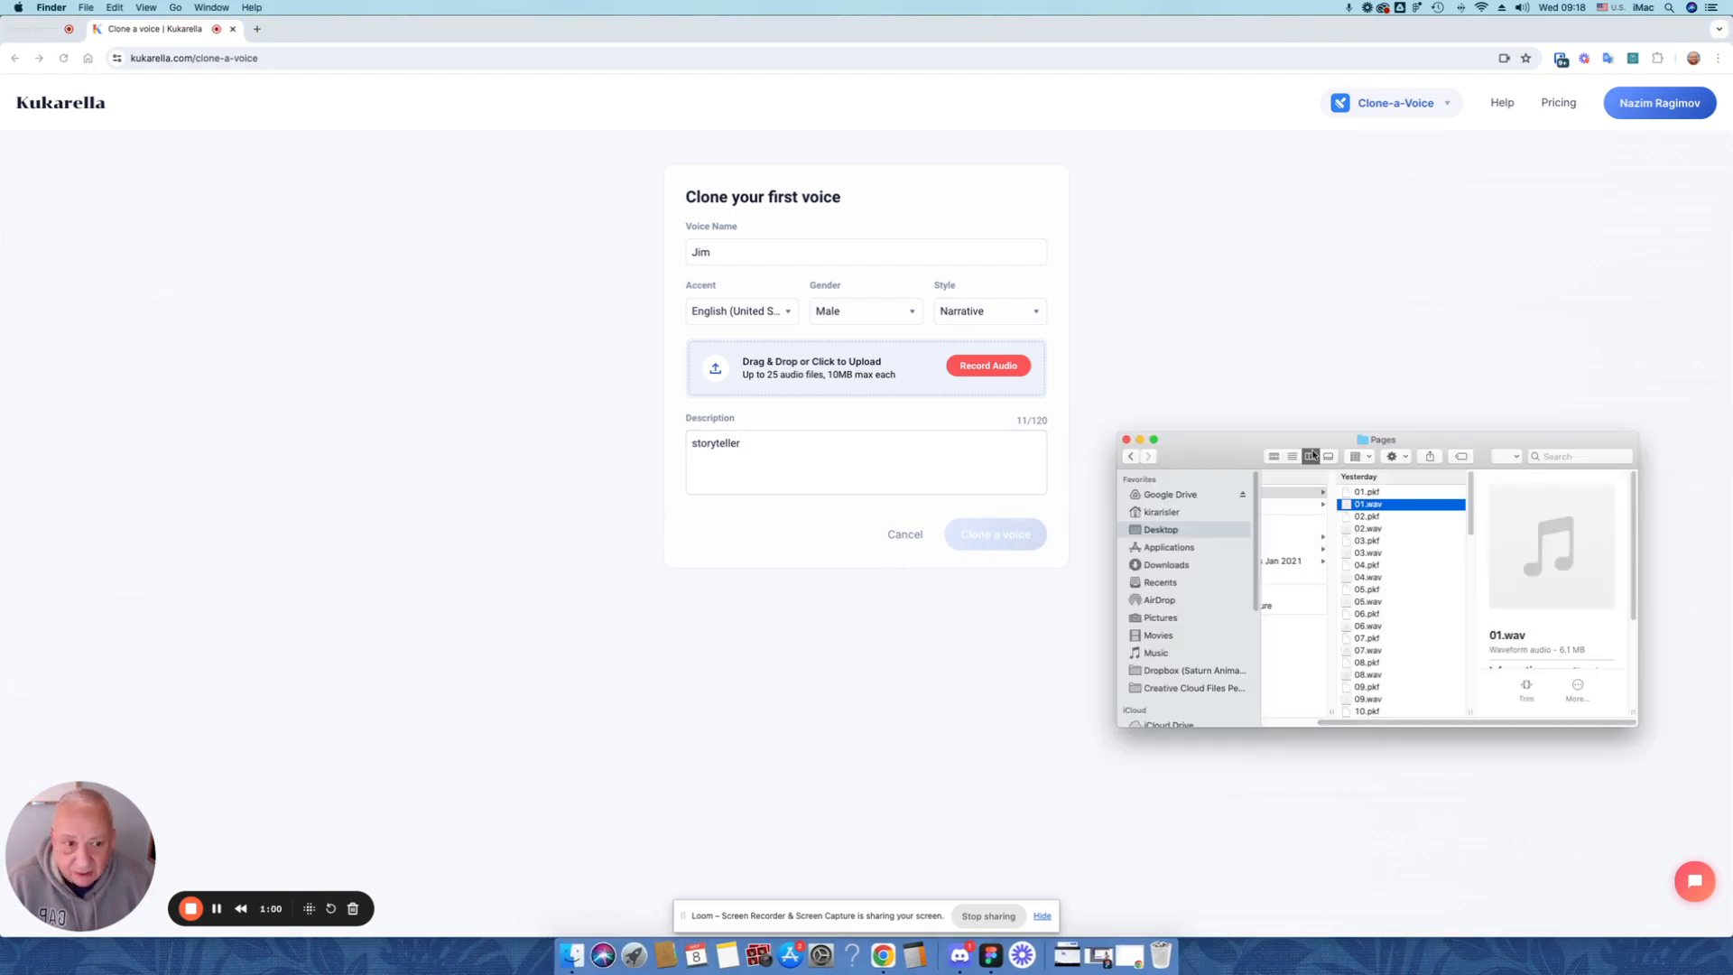
{"action": "left_click", "coordinate": [1384, 530], "text": "super"}
{"action": "left_click", "coordinate": [1392, 554], "text": "super"}
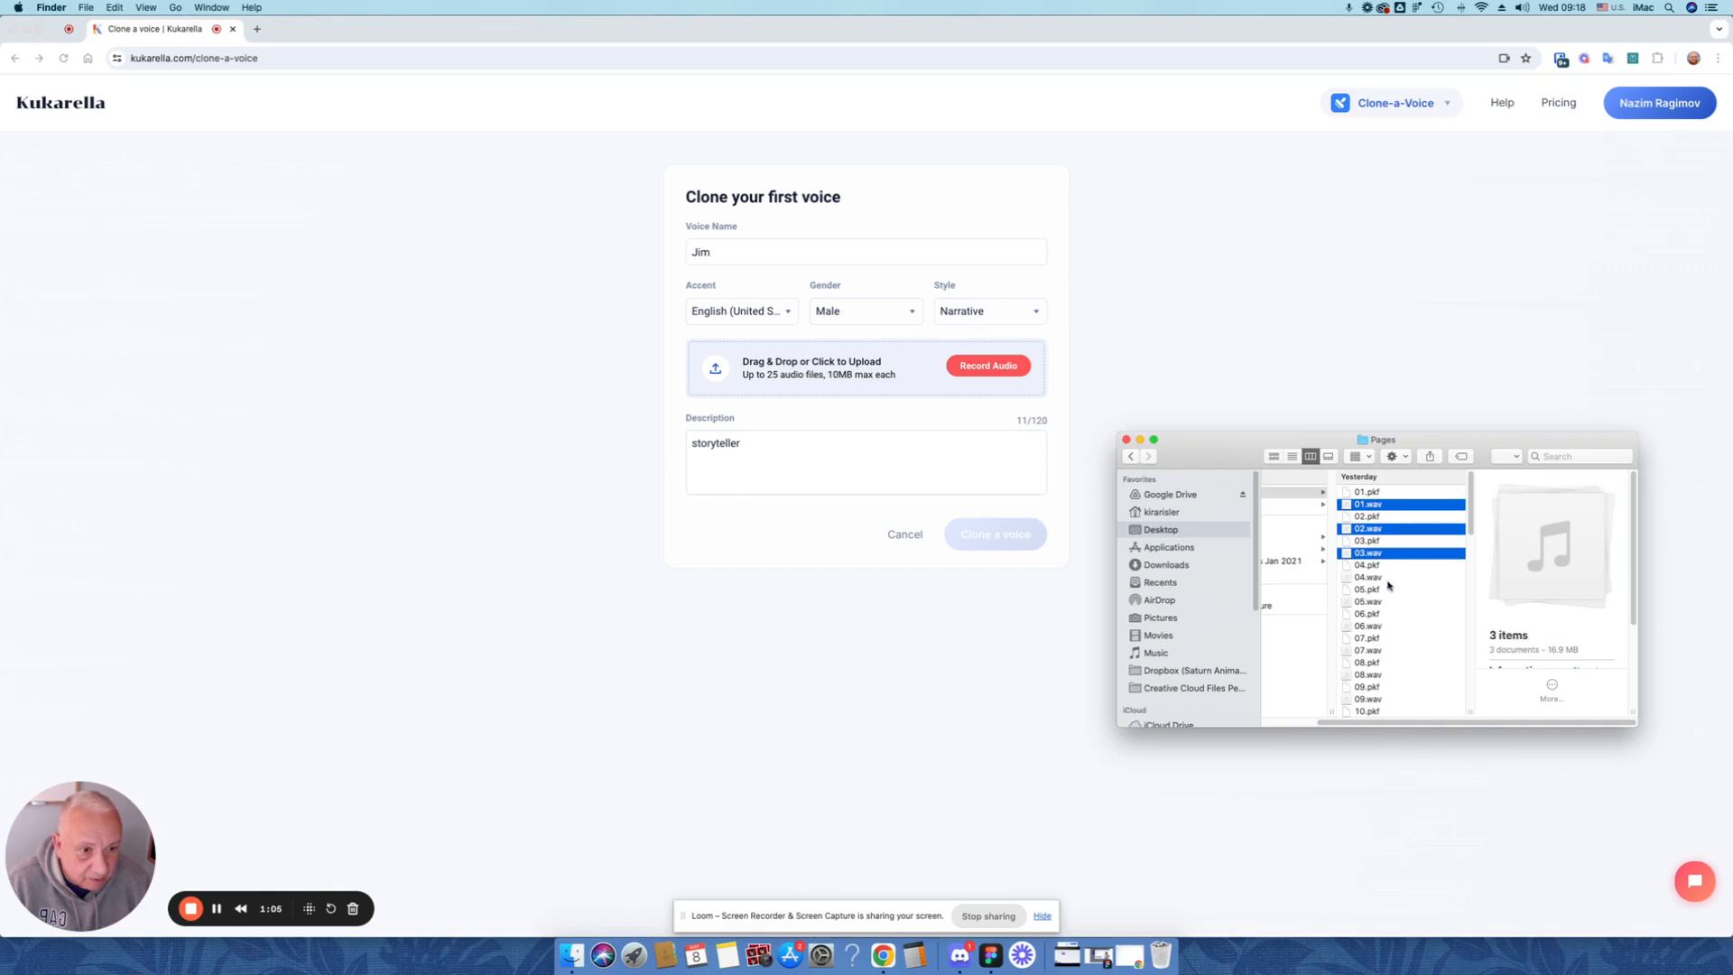
{"action": "left_click", "coordinate": [1388, 579], "text": "super"}
{"action": "left_click", "coordinate": [1384, 602], "text": "super"}
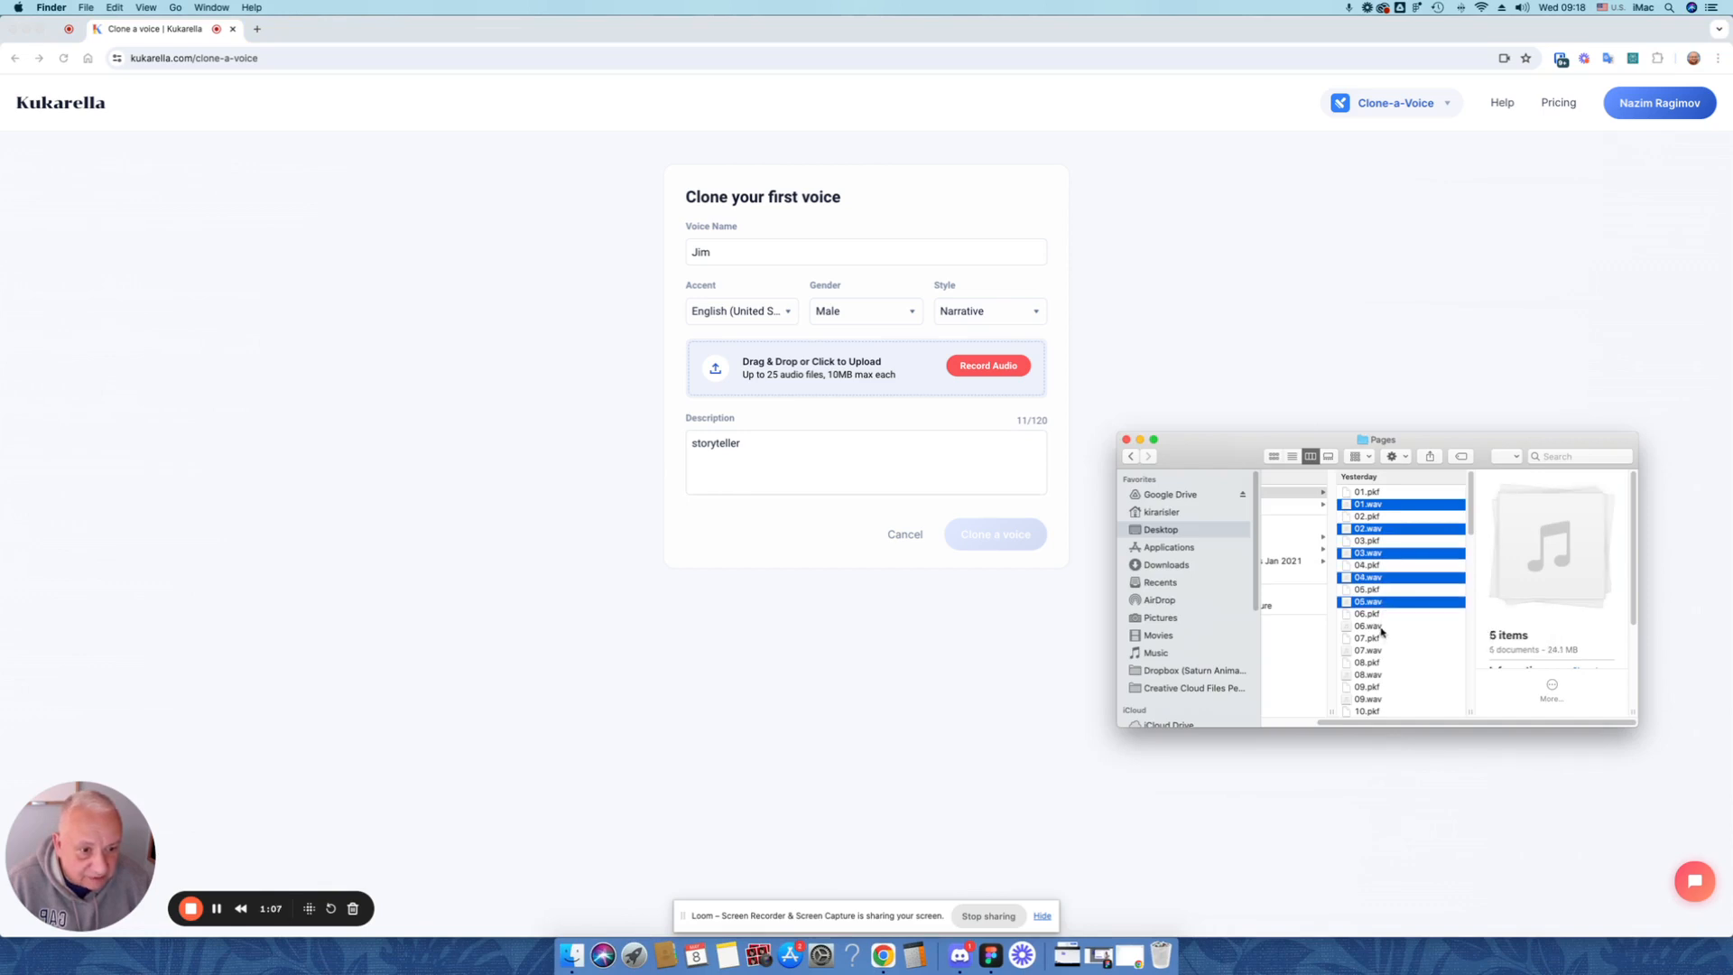
{"action": "left_click", "coordinate": [1380, 627], "text": "super"}
{"action": "left_click", "coordinate": [1377, 651], "text": "super"}
{"action": "left_click_drag", "start_coordinate": [1399, 585], "coordinate": [885, 367]}
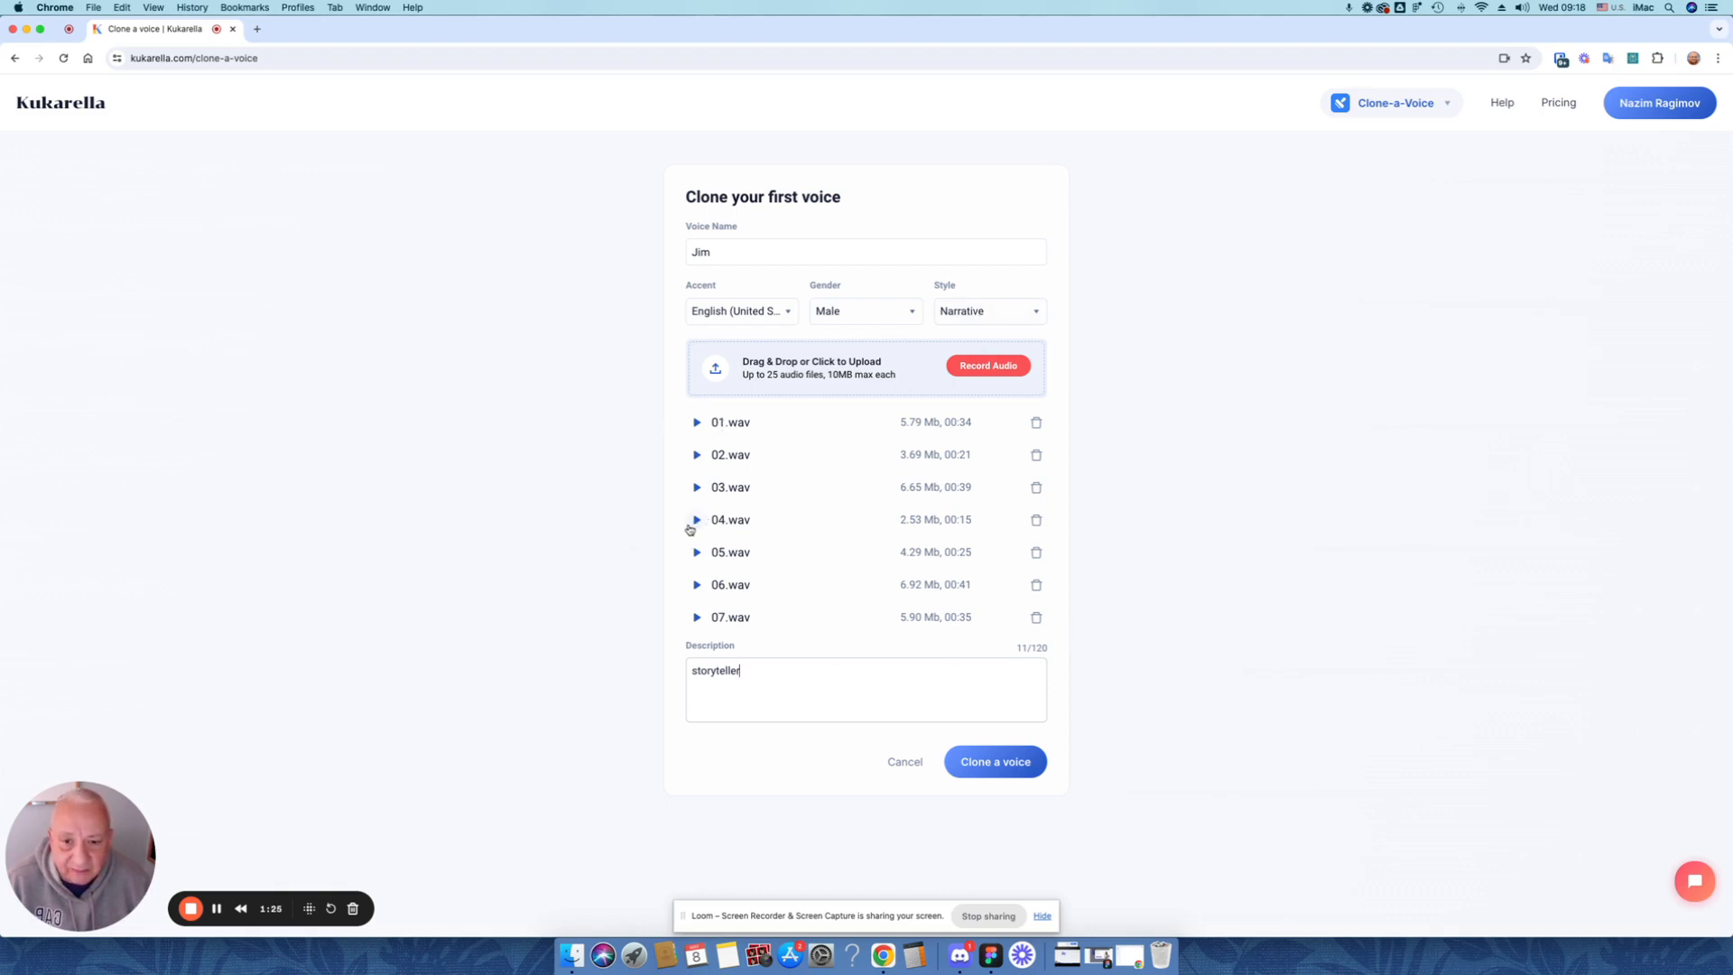
{"action": "left_click", "coordinate": [1009, 773]}
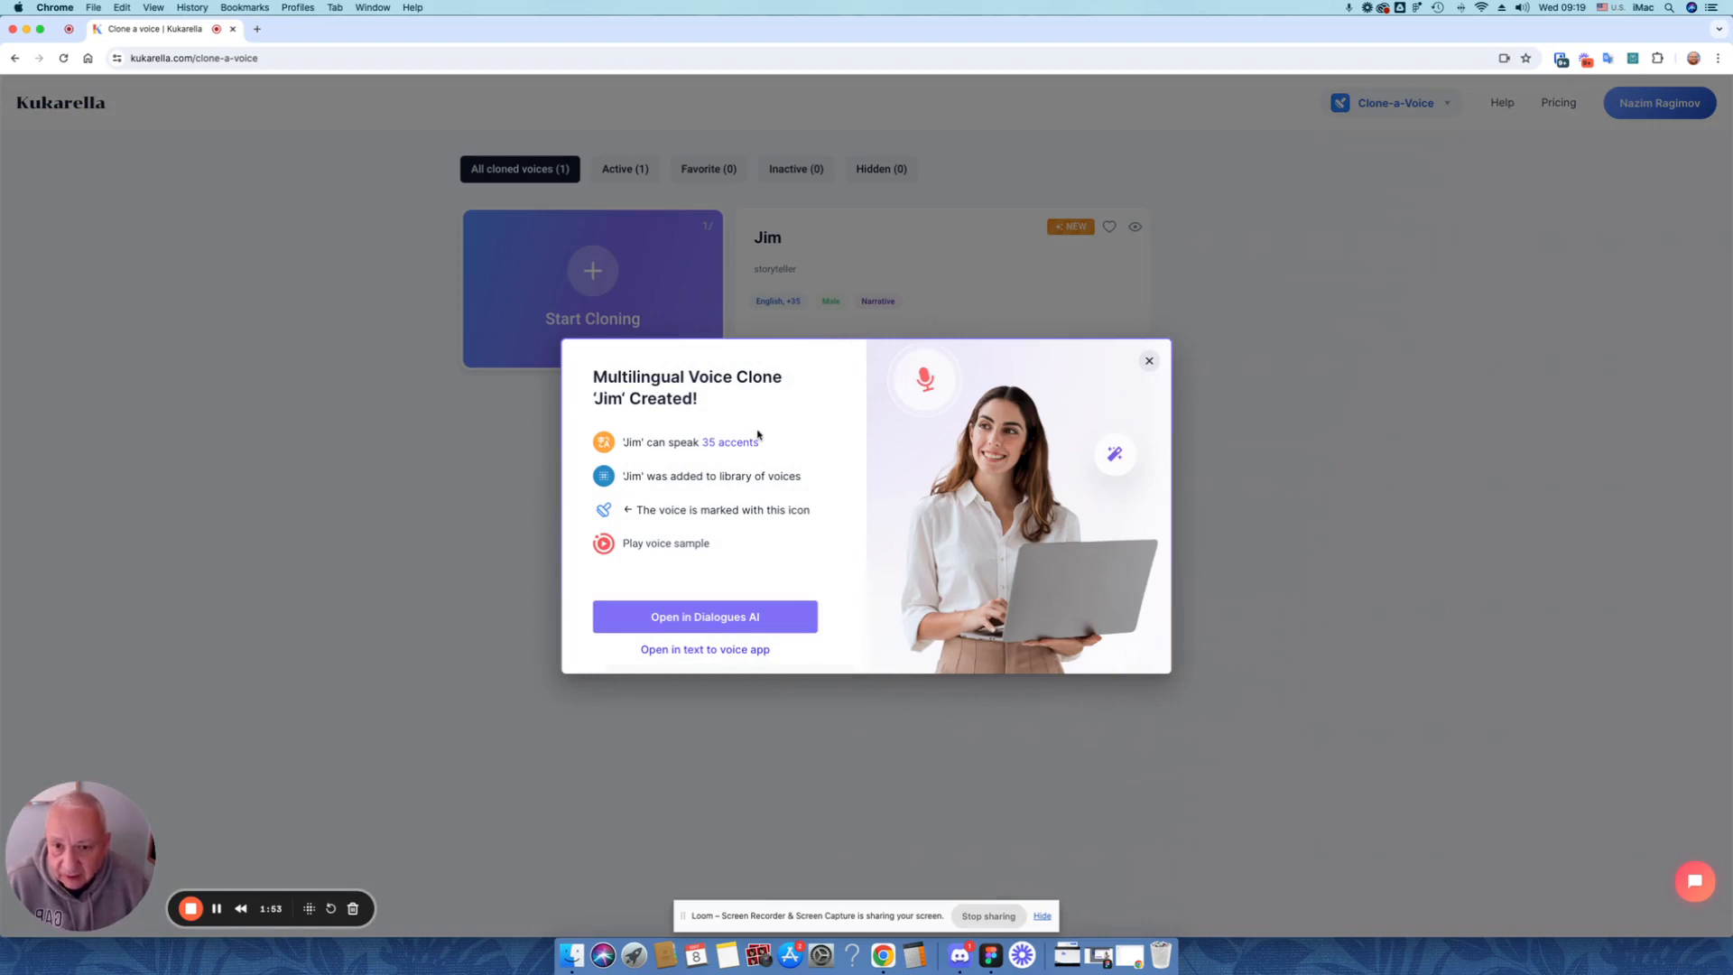
Listen to the new clone's voice sample, stop it, and open the voice in Dialogues AI
{"action": "mouse_move", "coordinate": [750, 438]}
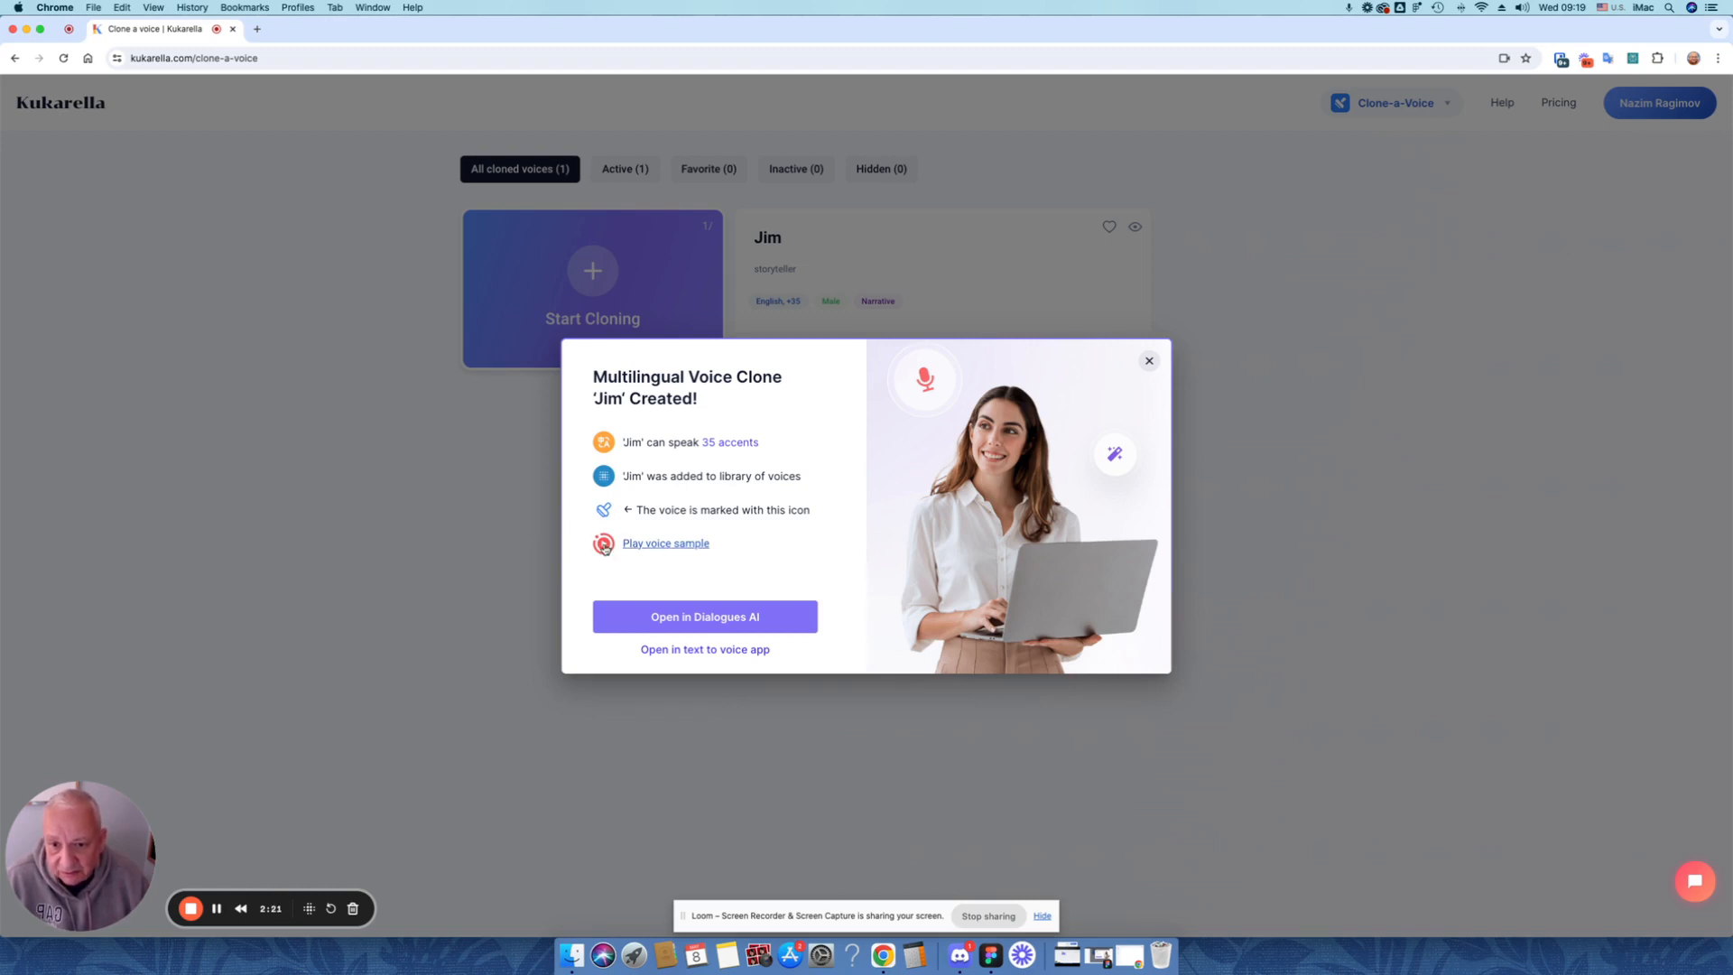
{"action": "left_click", "coordinate": [605, 546]}
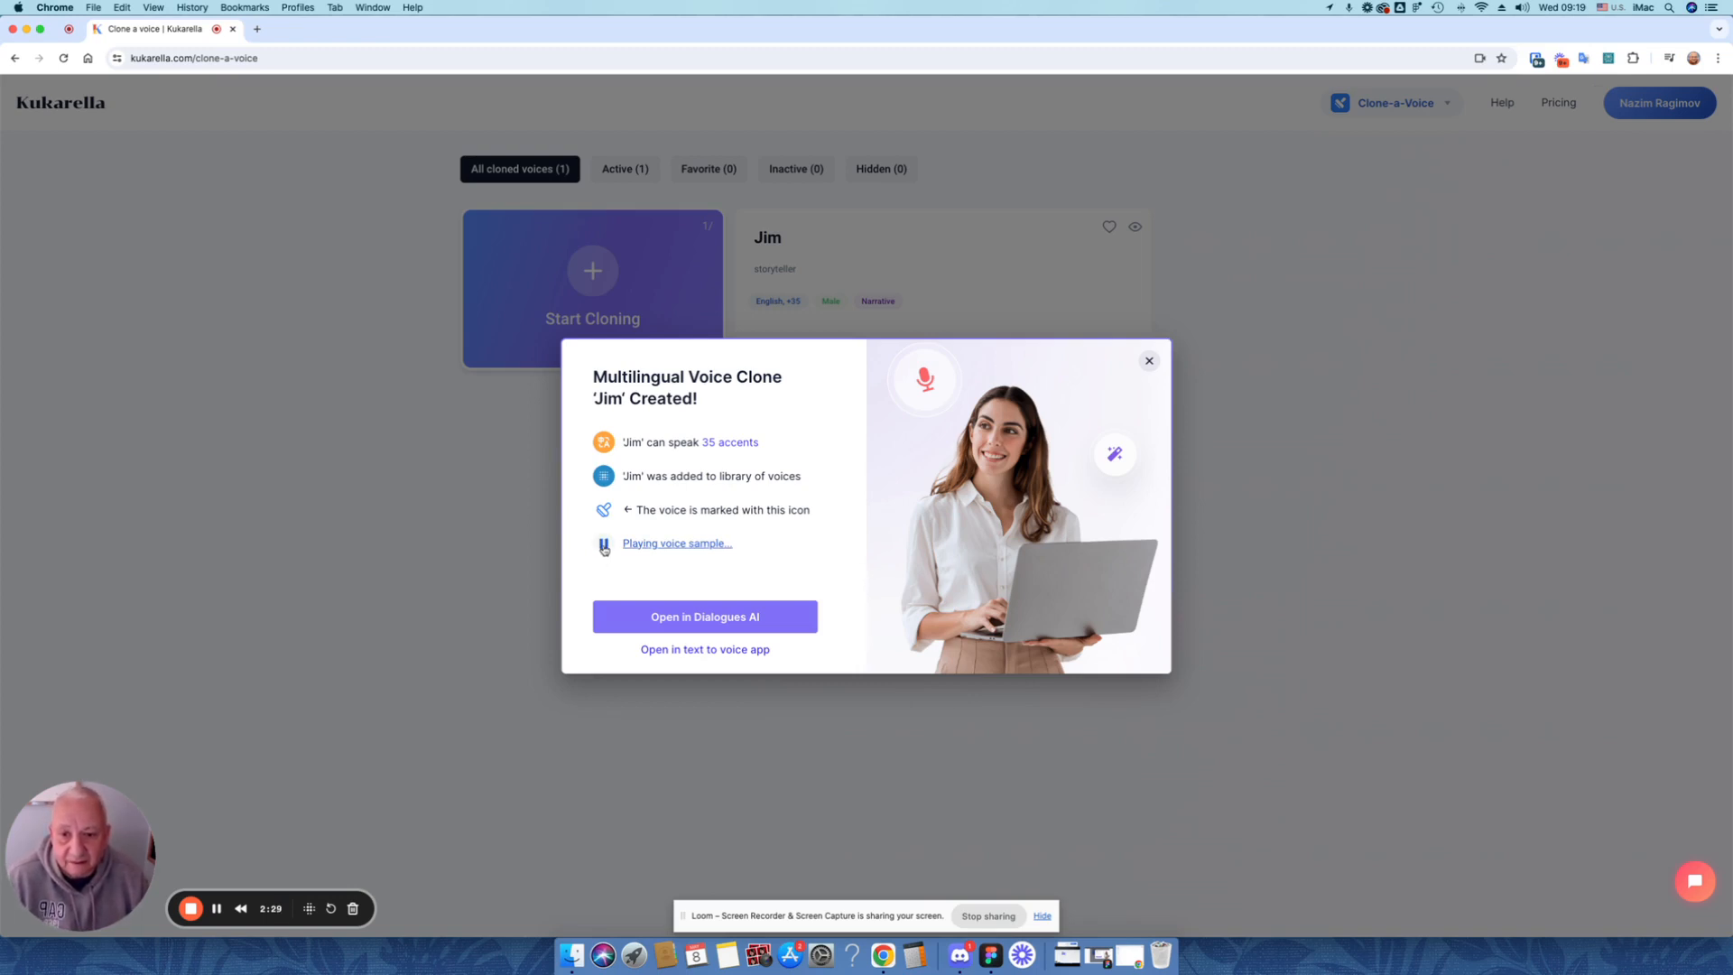
{"action": "left_click", "coordinate": [604, 547]}
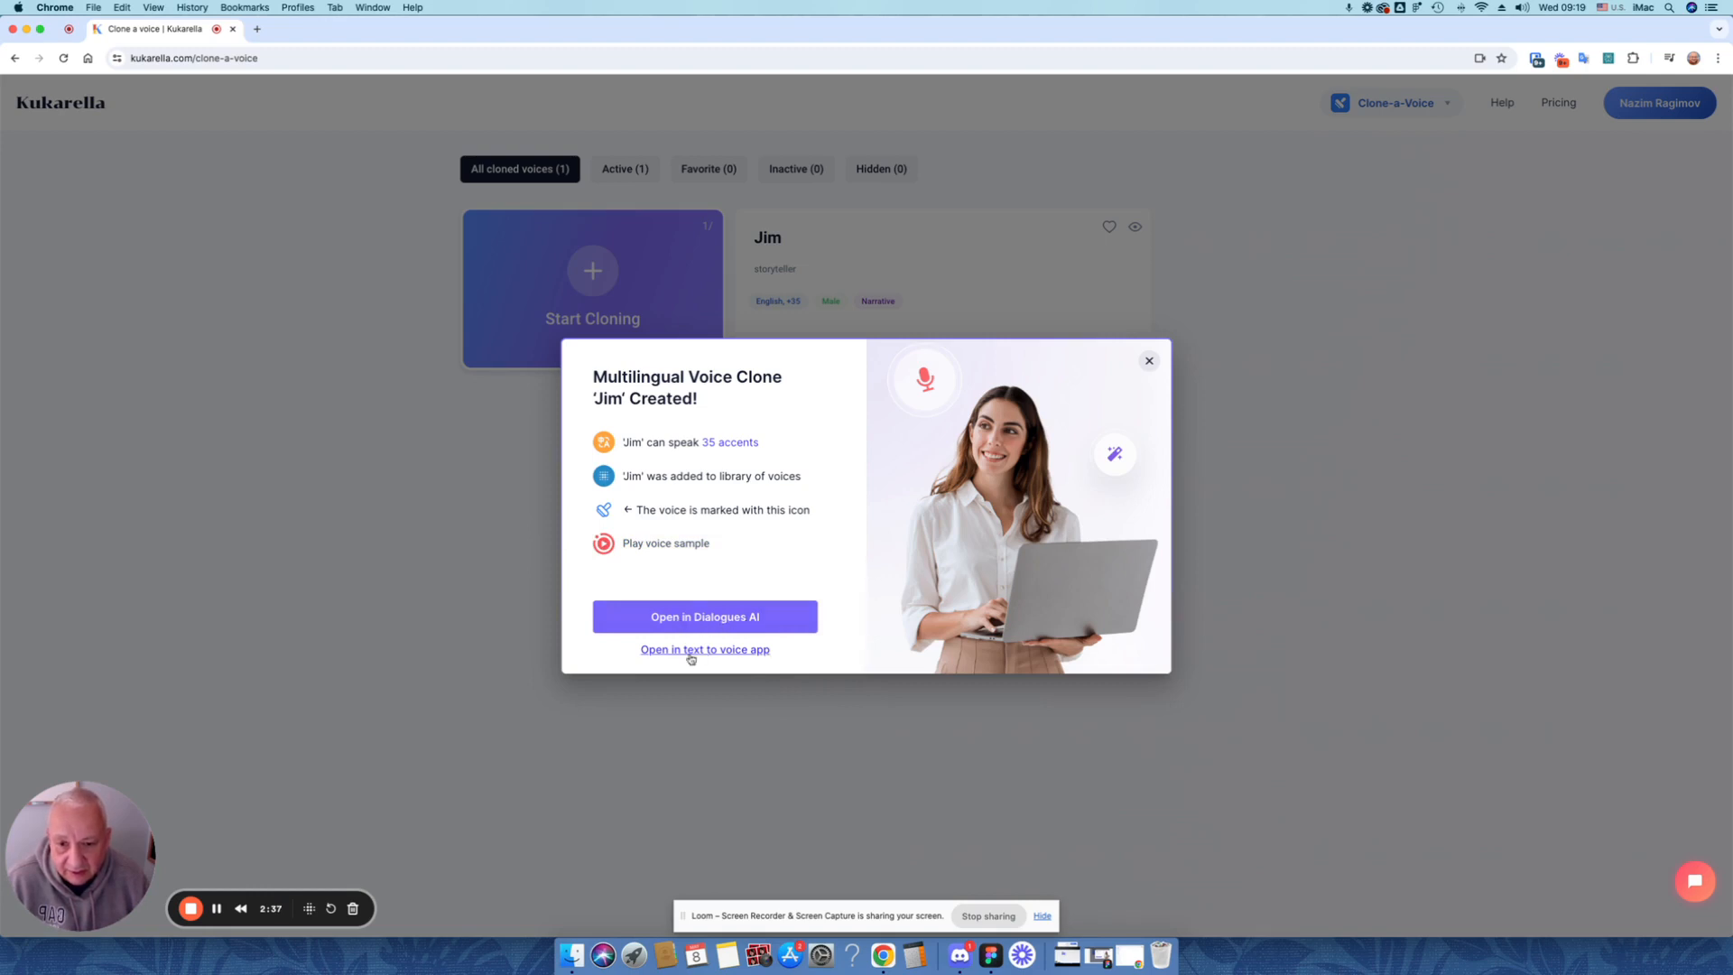
{"action": "left_click", "coordinate": [750, 618]}
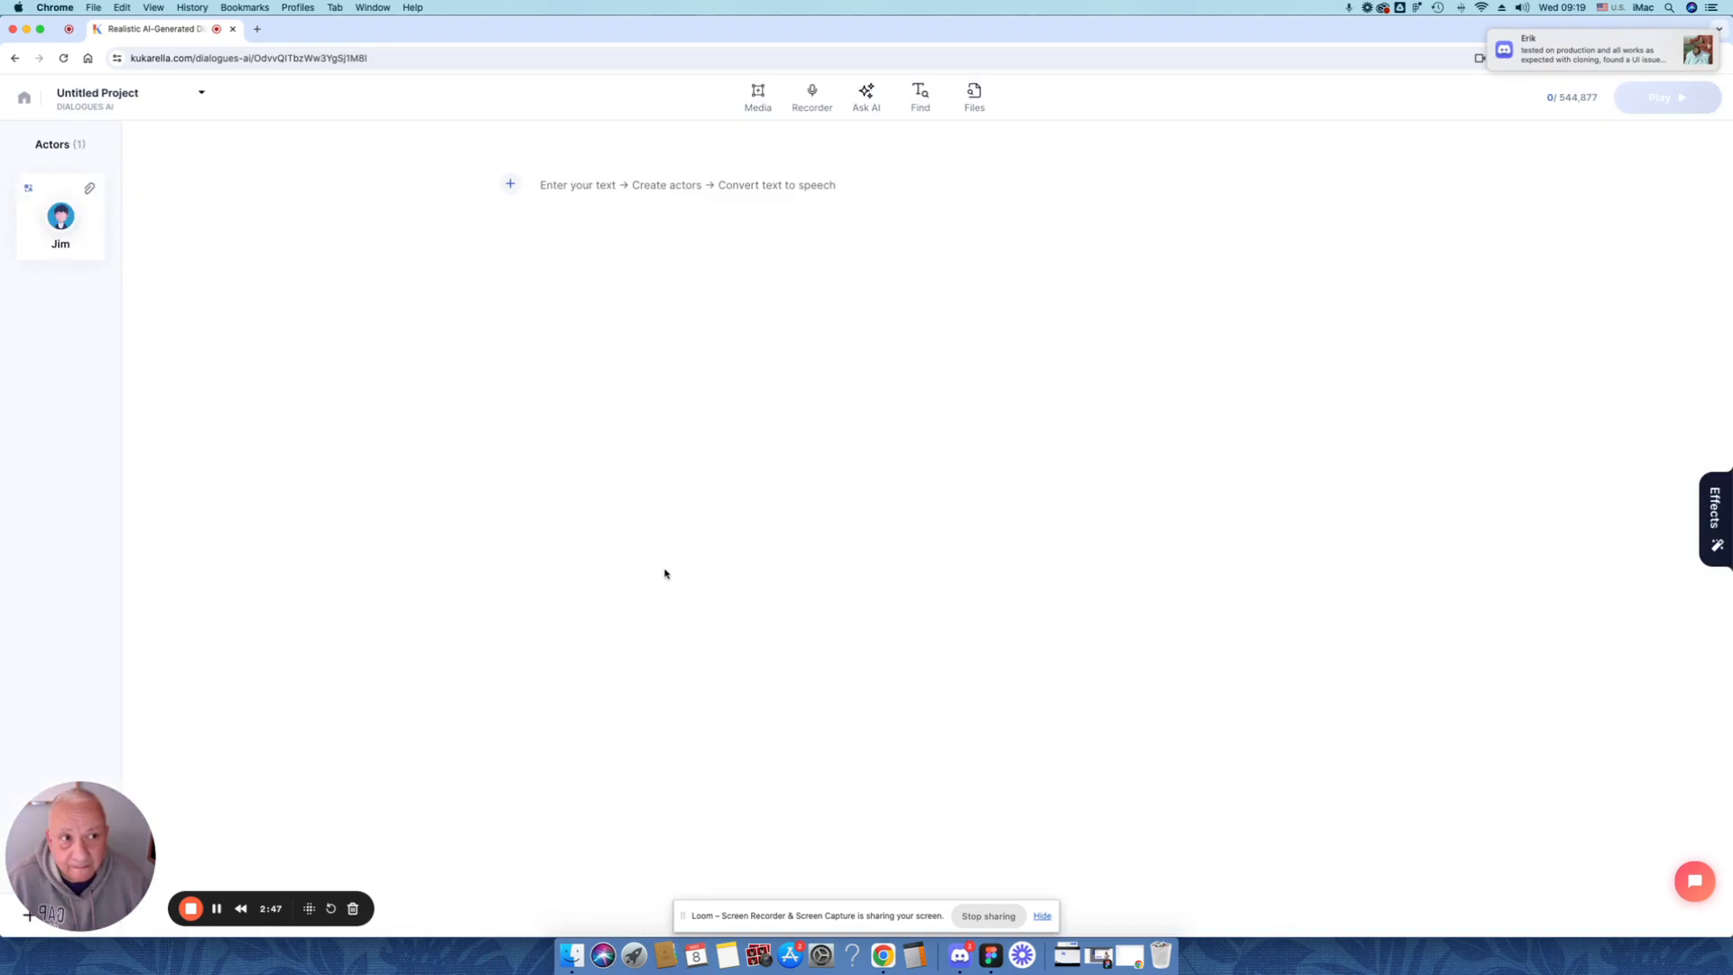
{"action": "left_click", "coordinate": [569, 186]}
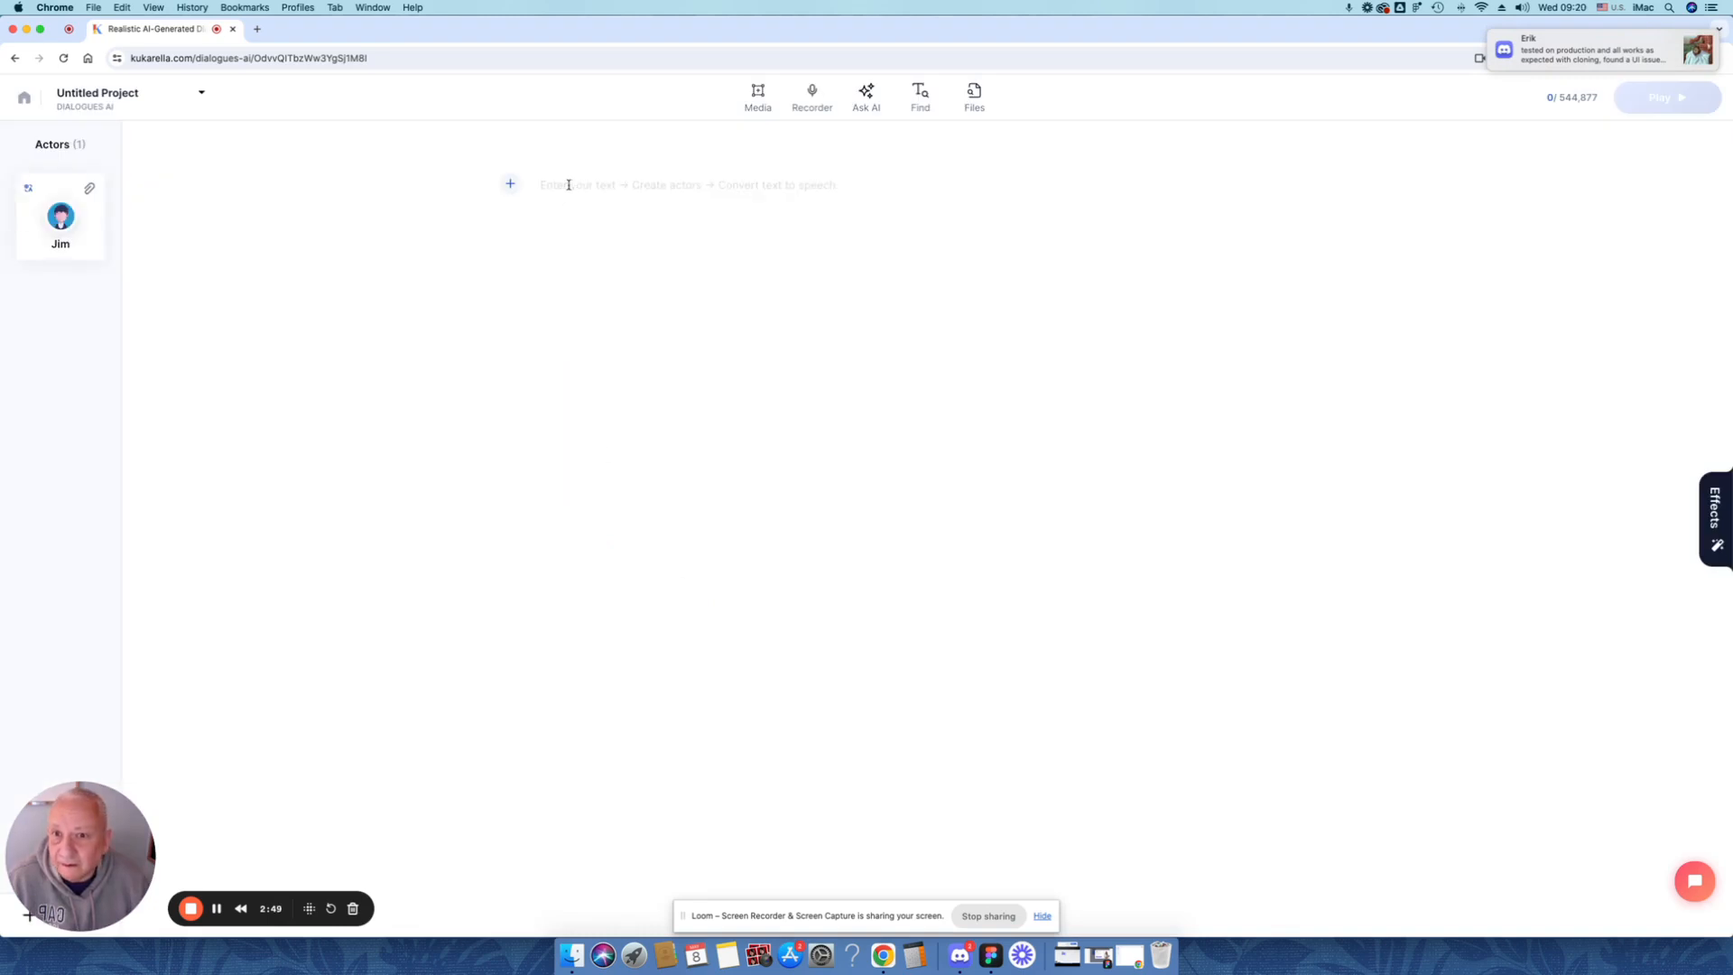
Examine the actor's voice settings, including the English (US) voice list and its filter options, and close them
{"action": "left_click", "coordinate": [57, 219]}
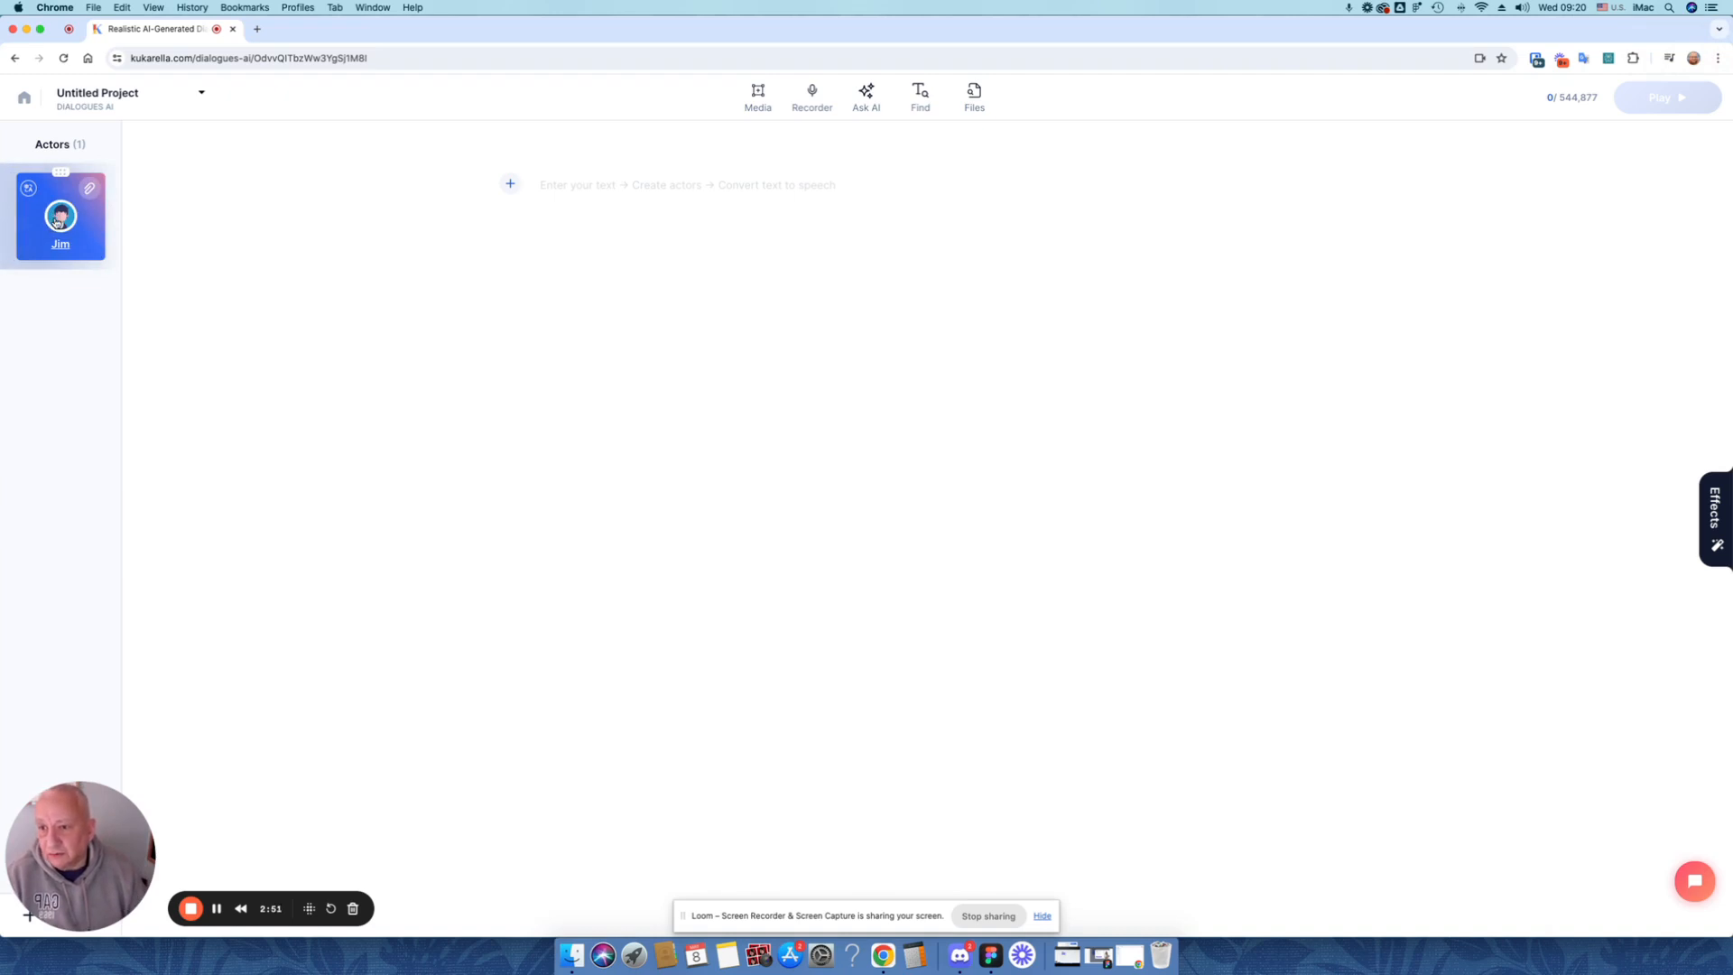
{"action": "left_click", "coordinate": [57, 220]}
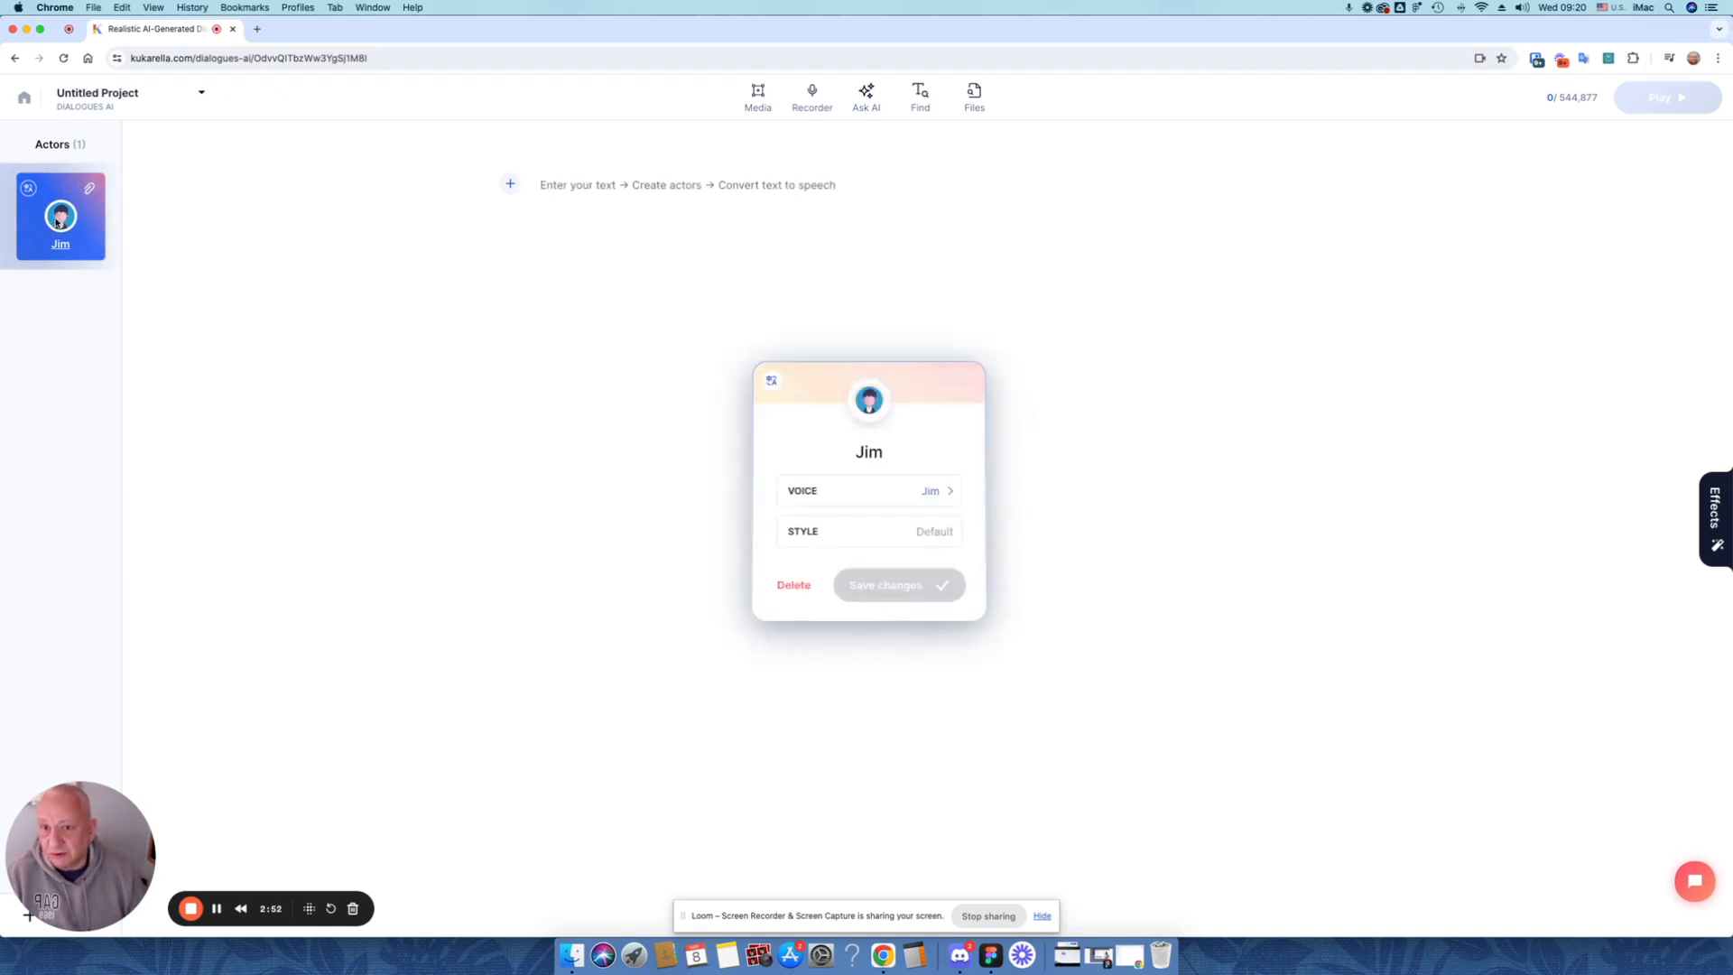
{"action": "left_click", "coordinate": [922, 496]}
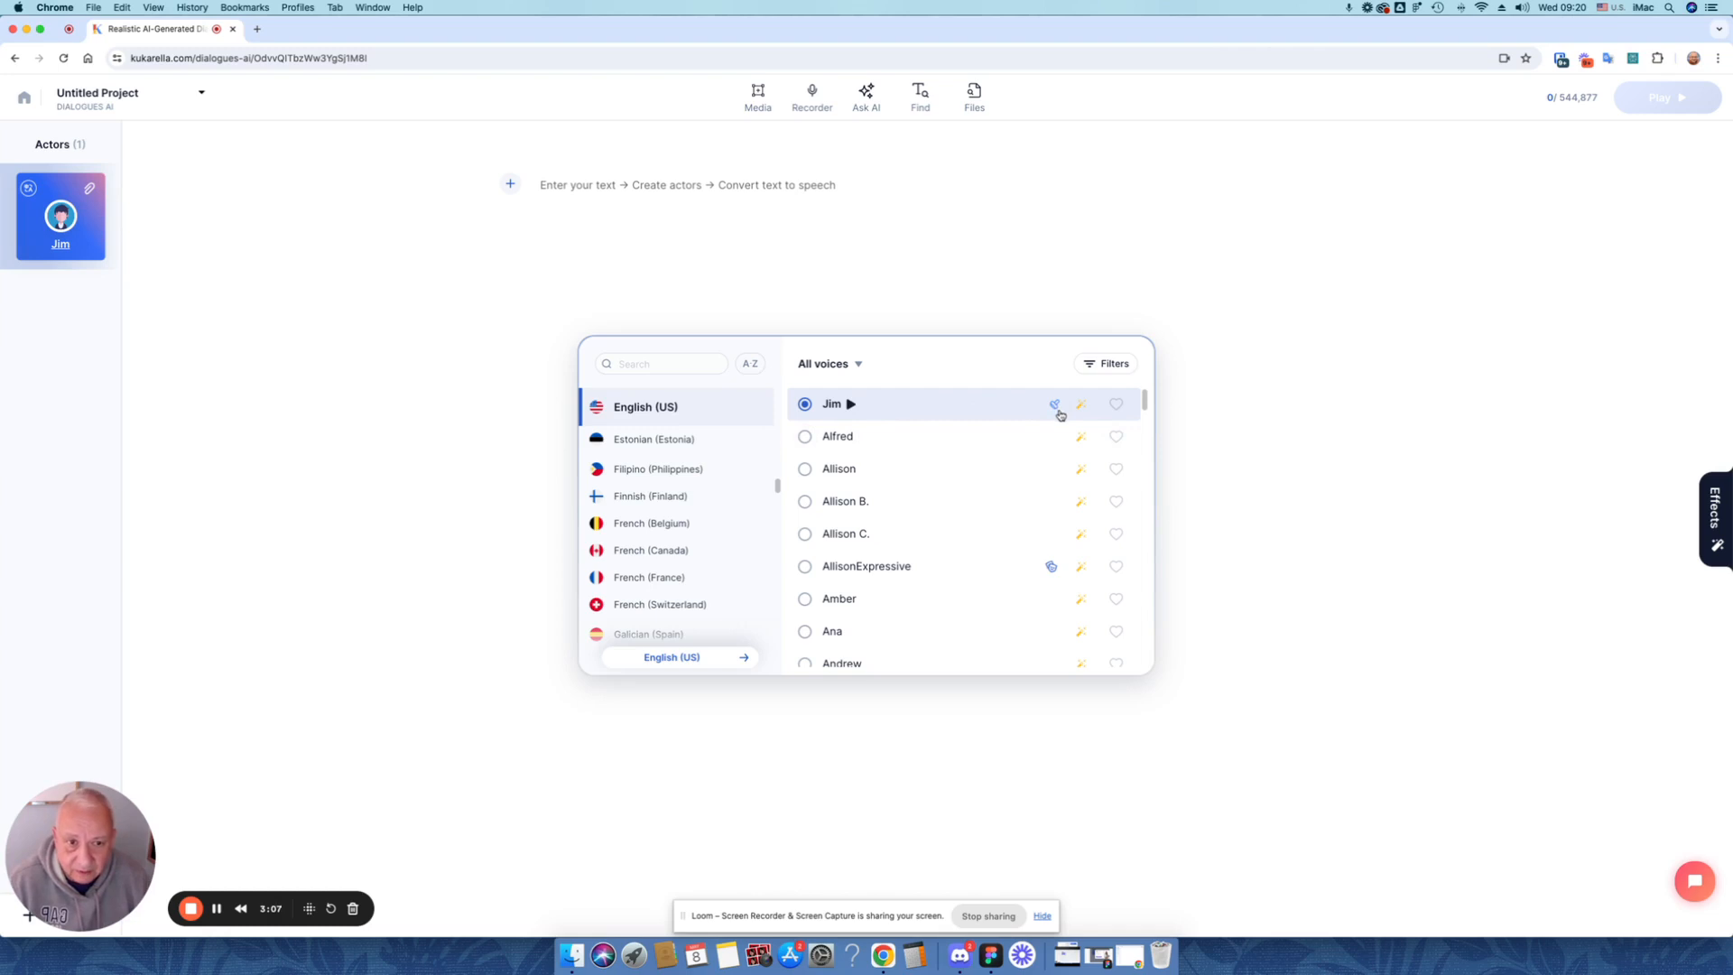
{"action": "left_click", "coordinate": [1122, 374]}
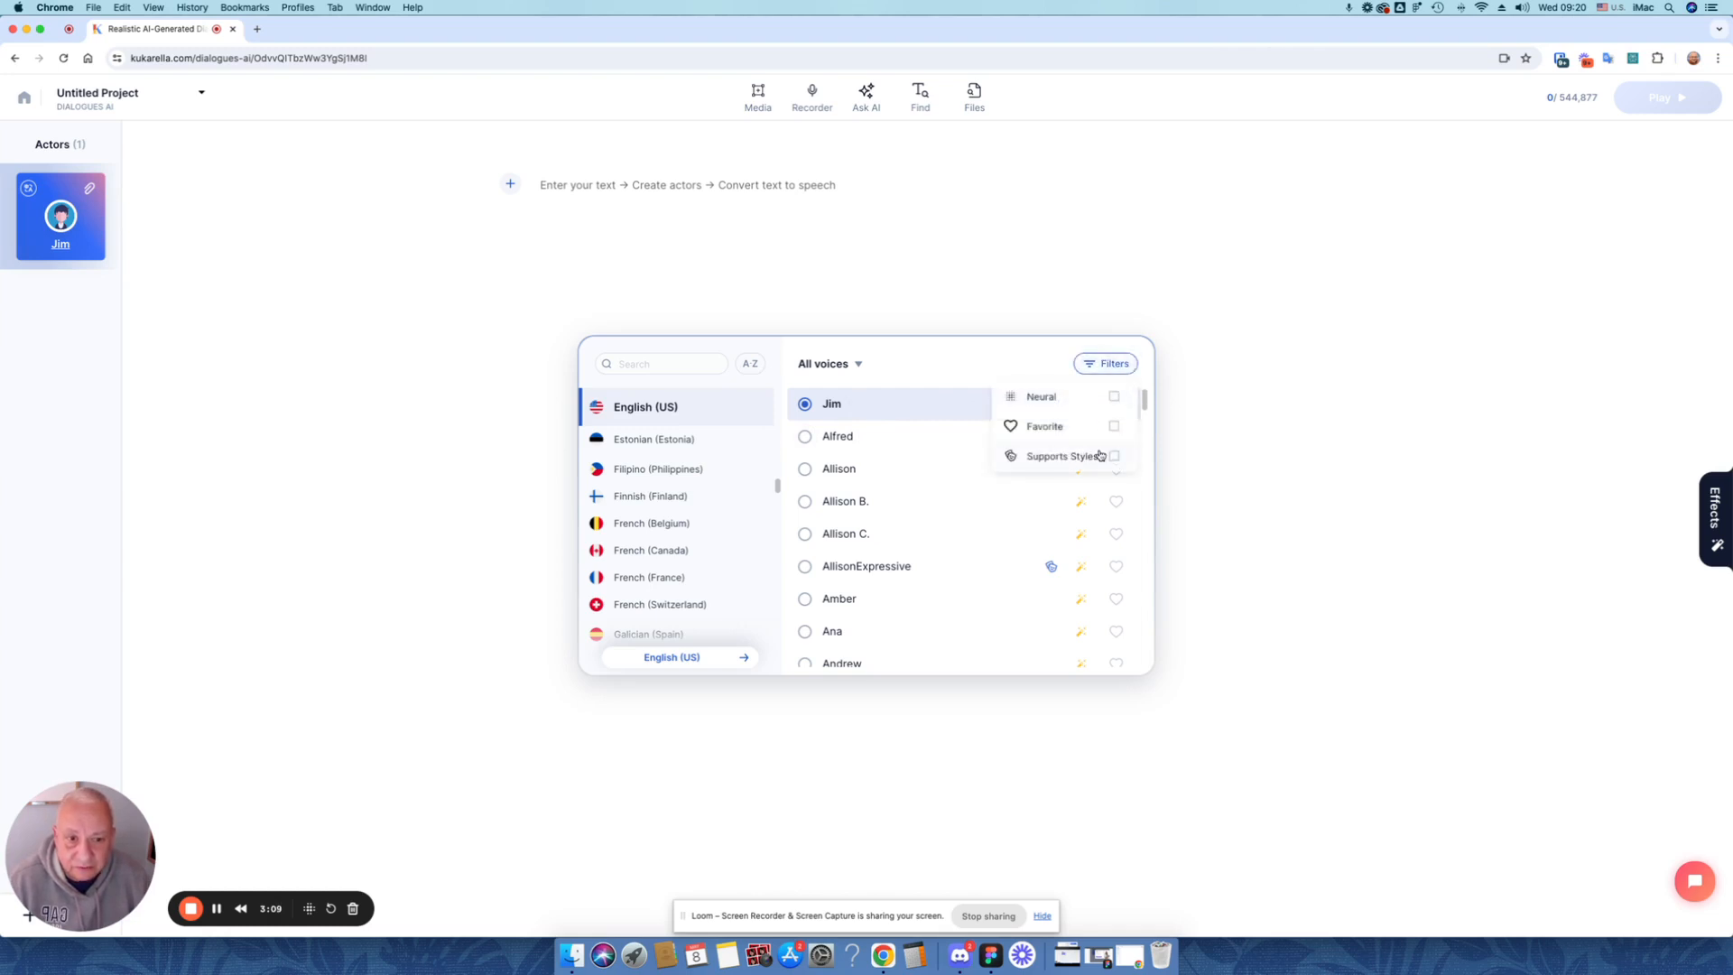
{"action": "left_click", "coordinate": [1011, 362]}
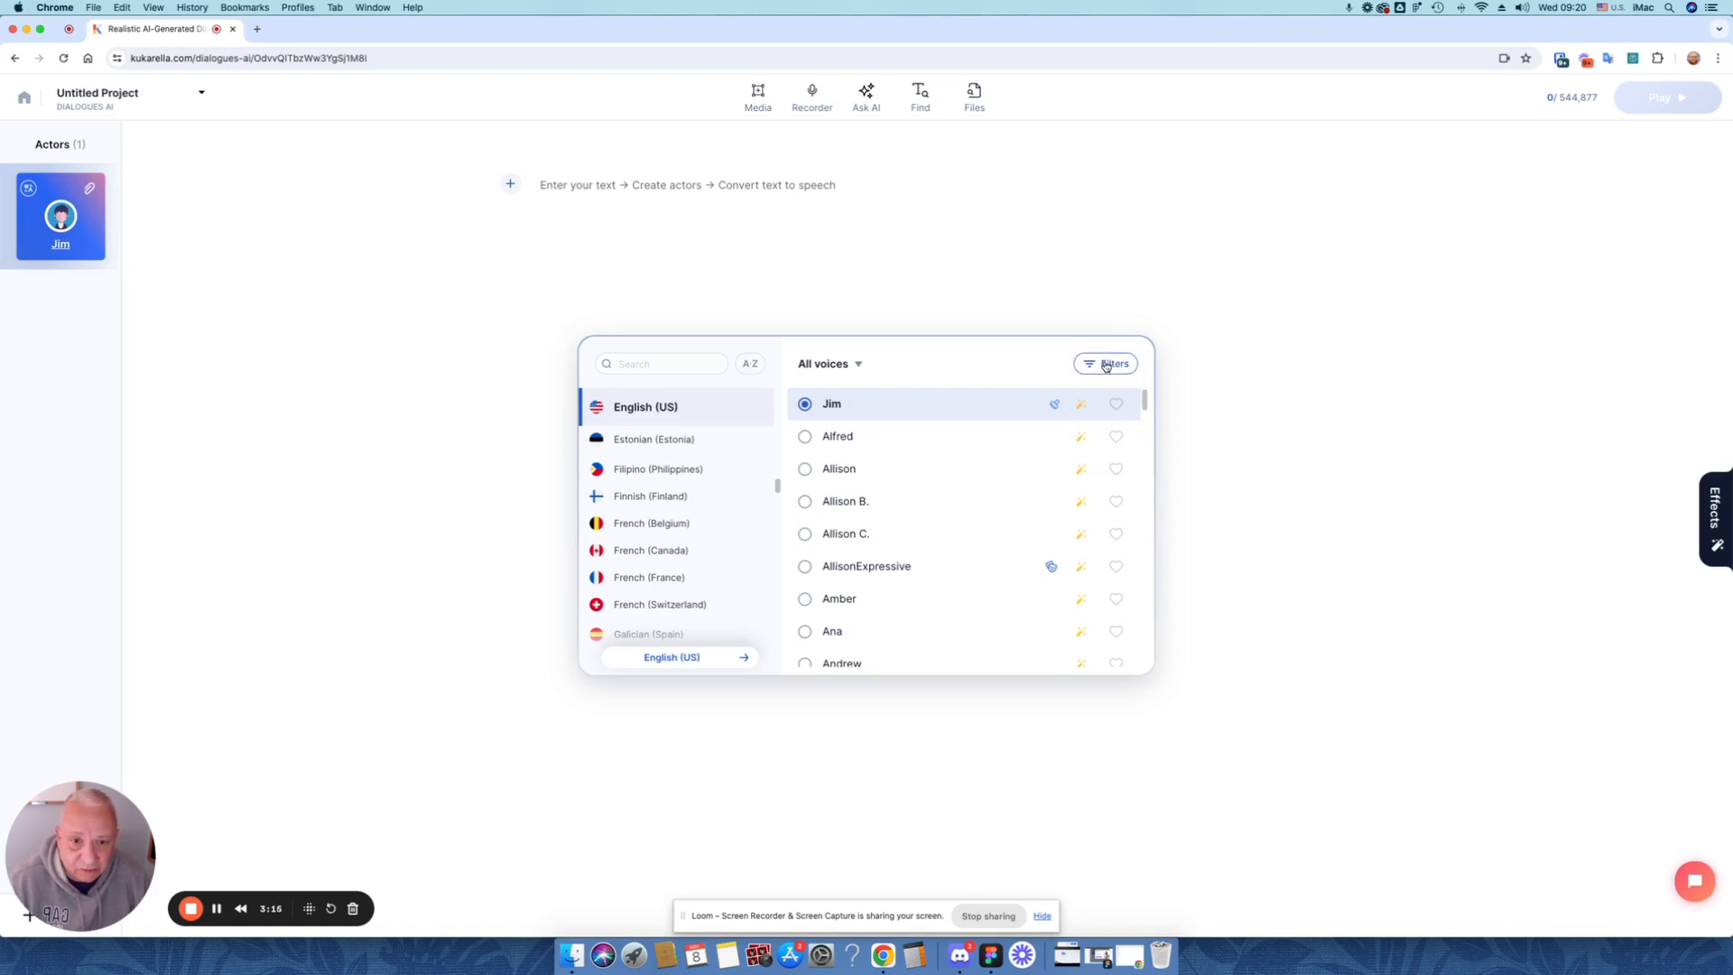
{"action": "left_click", "coordinate": [1145, 310]}
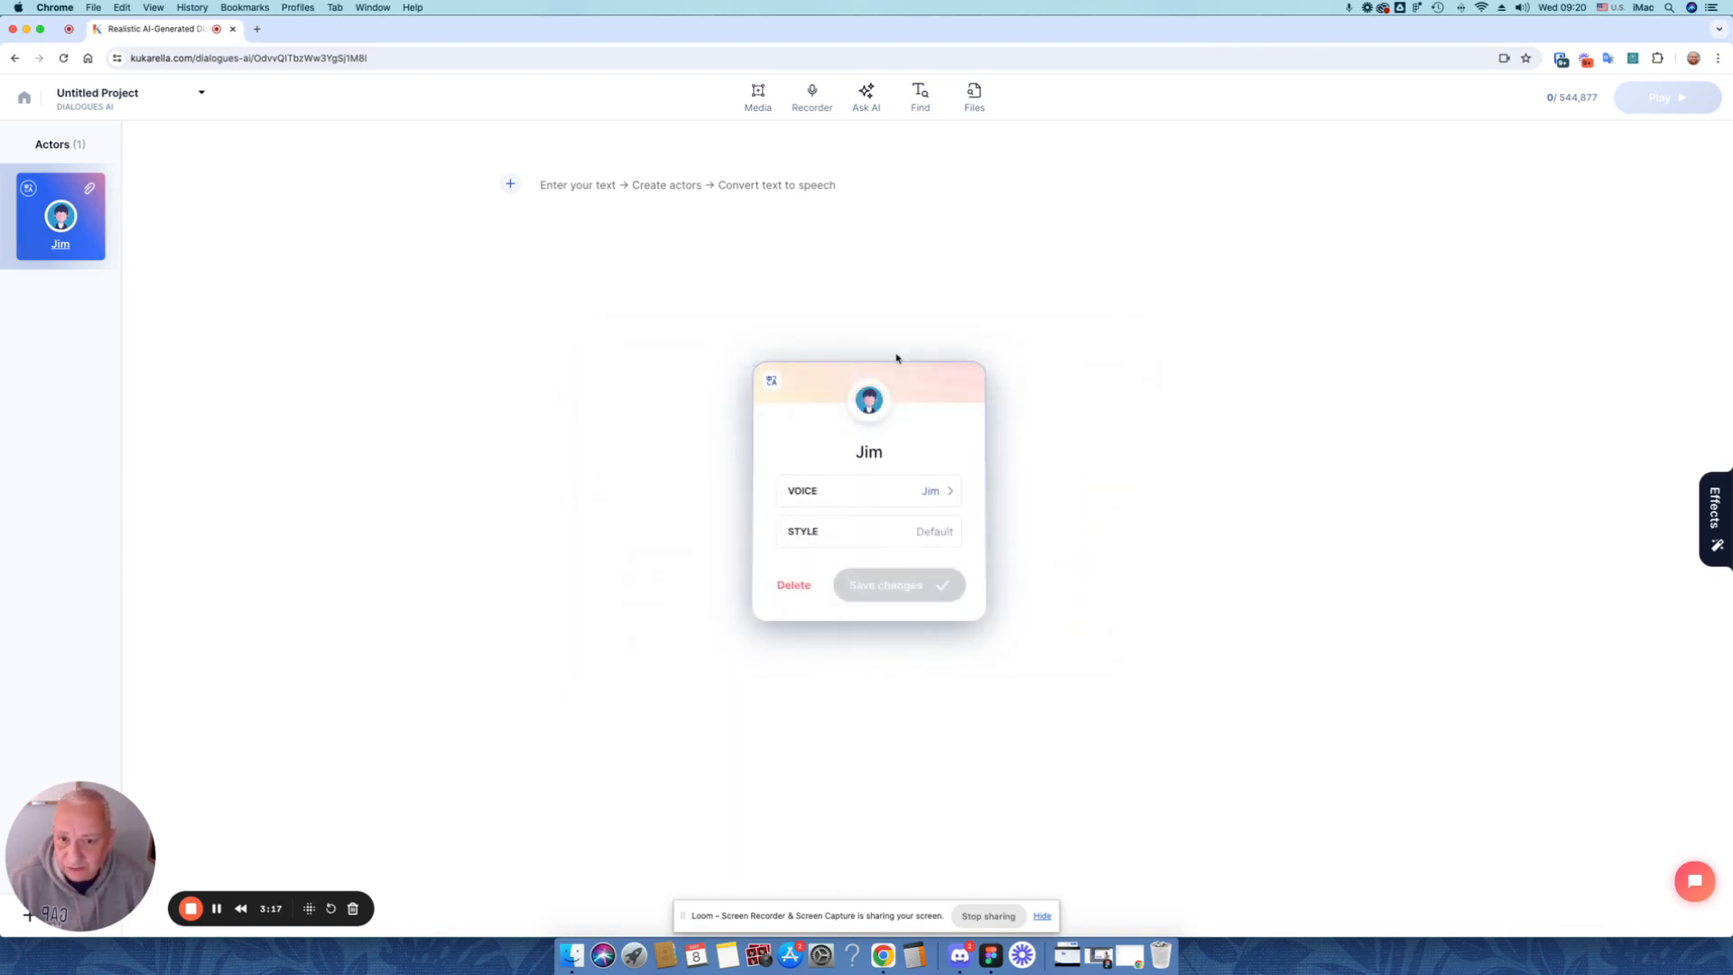
{"action": "left_click", "coordinate": [1080, 482]}
Enter the line "let's test how it works" in the dialogue and assign it to the cloned-voice actor
{"action": "left_click", "coordinate": [611, 189]}
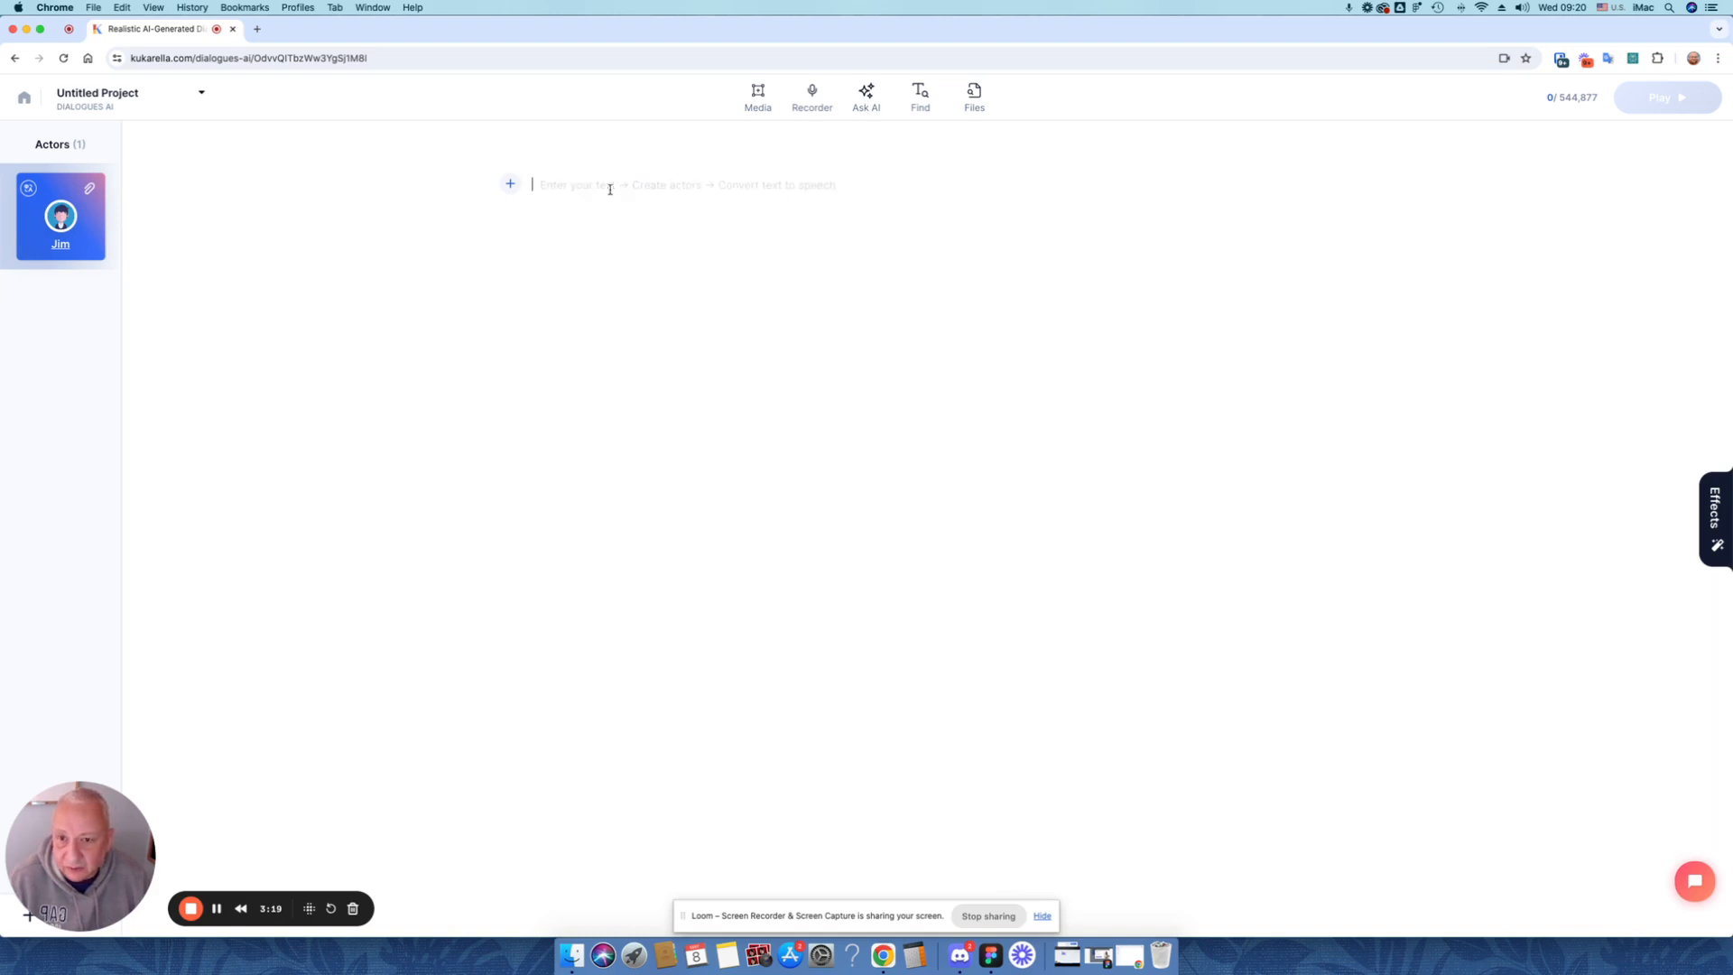
{"action": "type", "text": "let"}
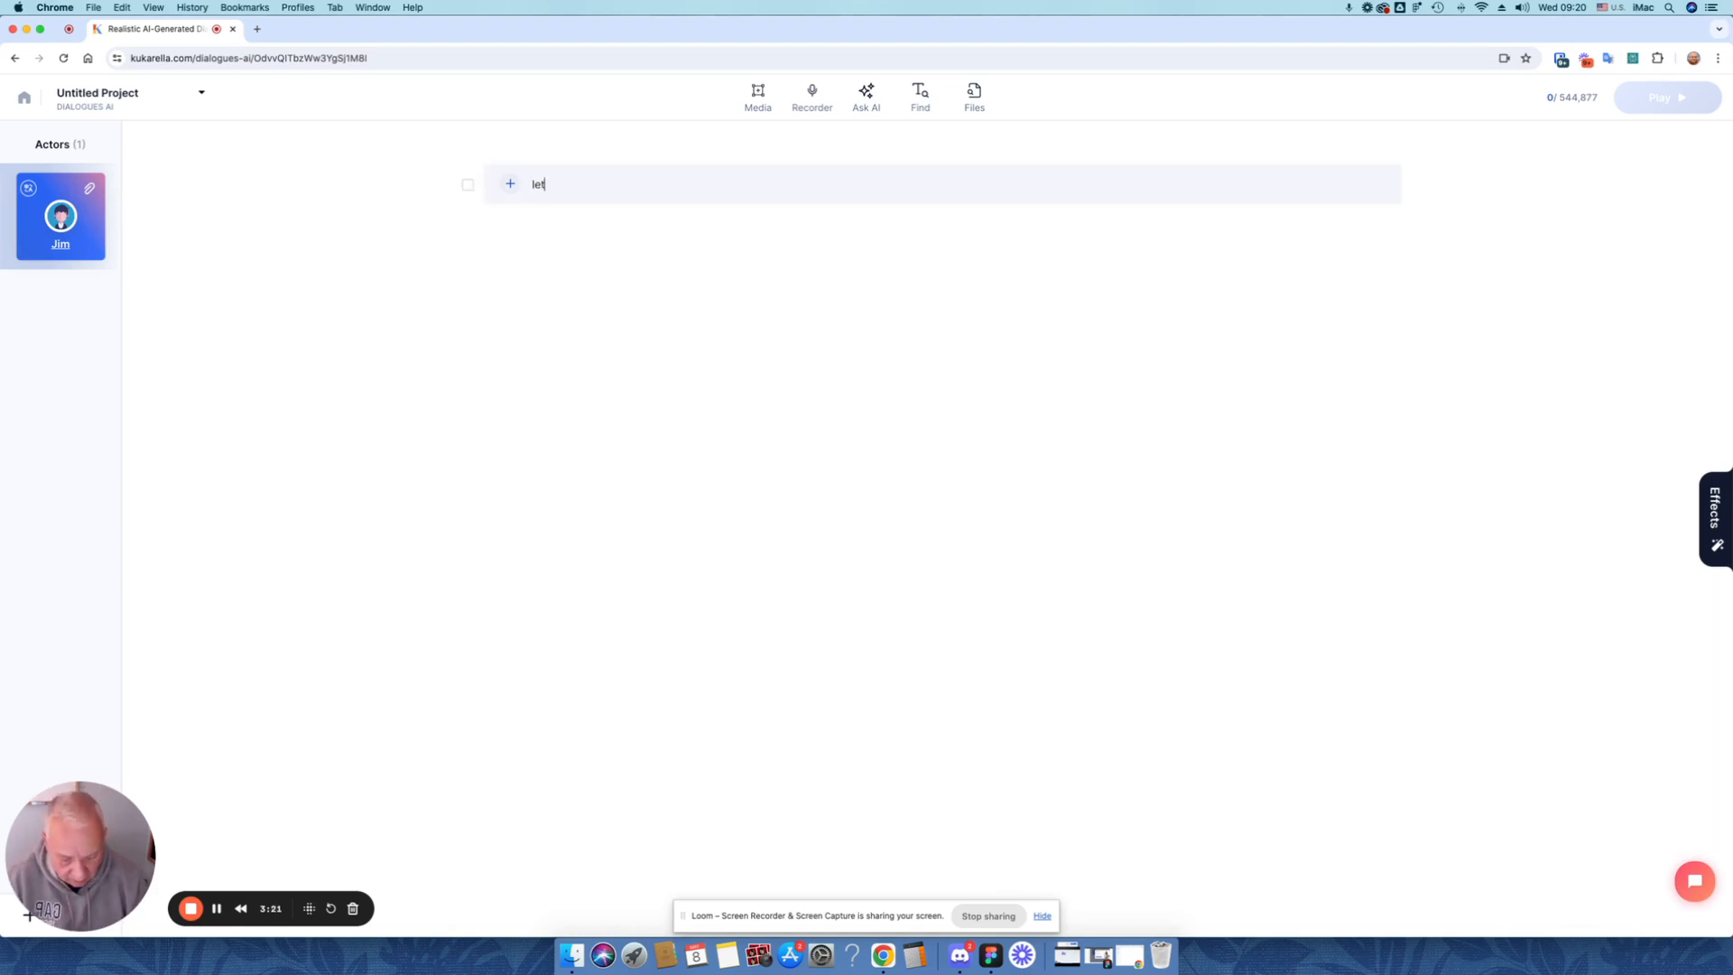
{"action": "type", "text": "'s test how it wor"}
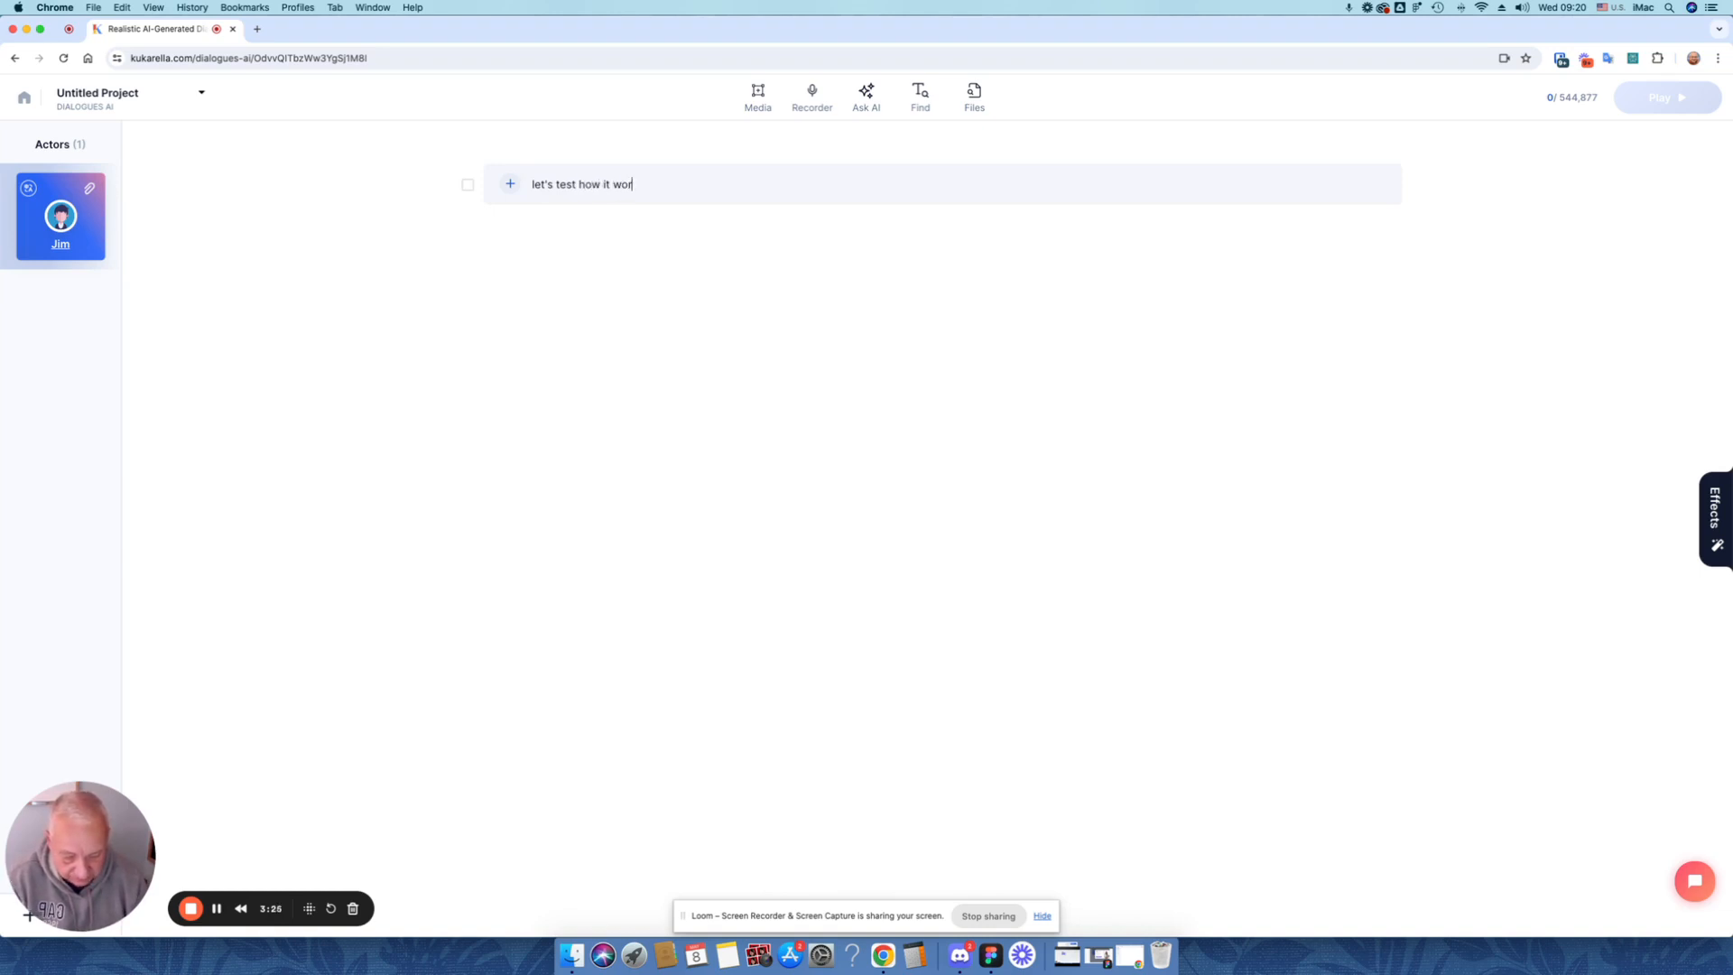
{"action": "type", "text": "ks"}
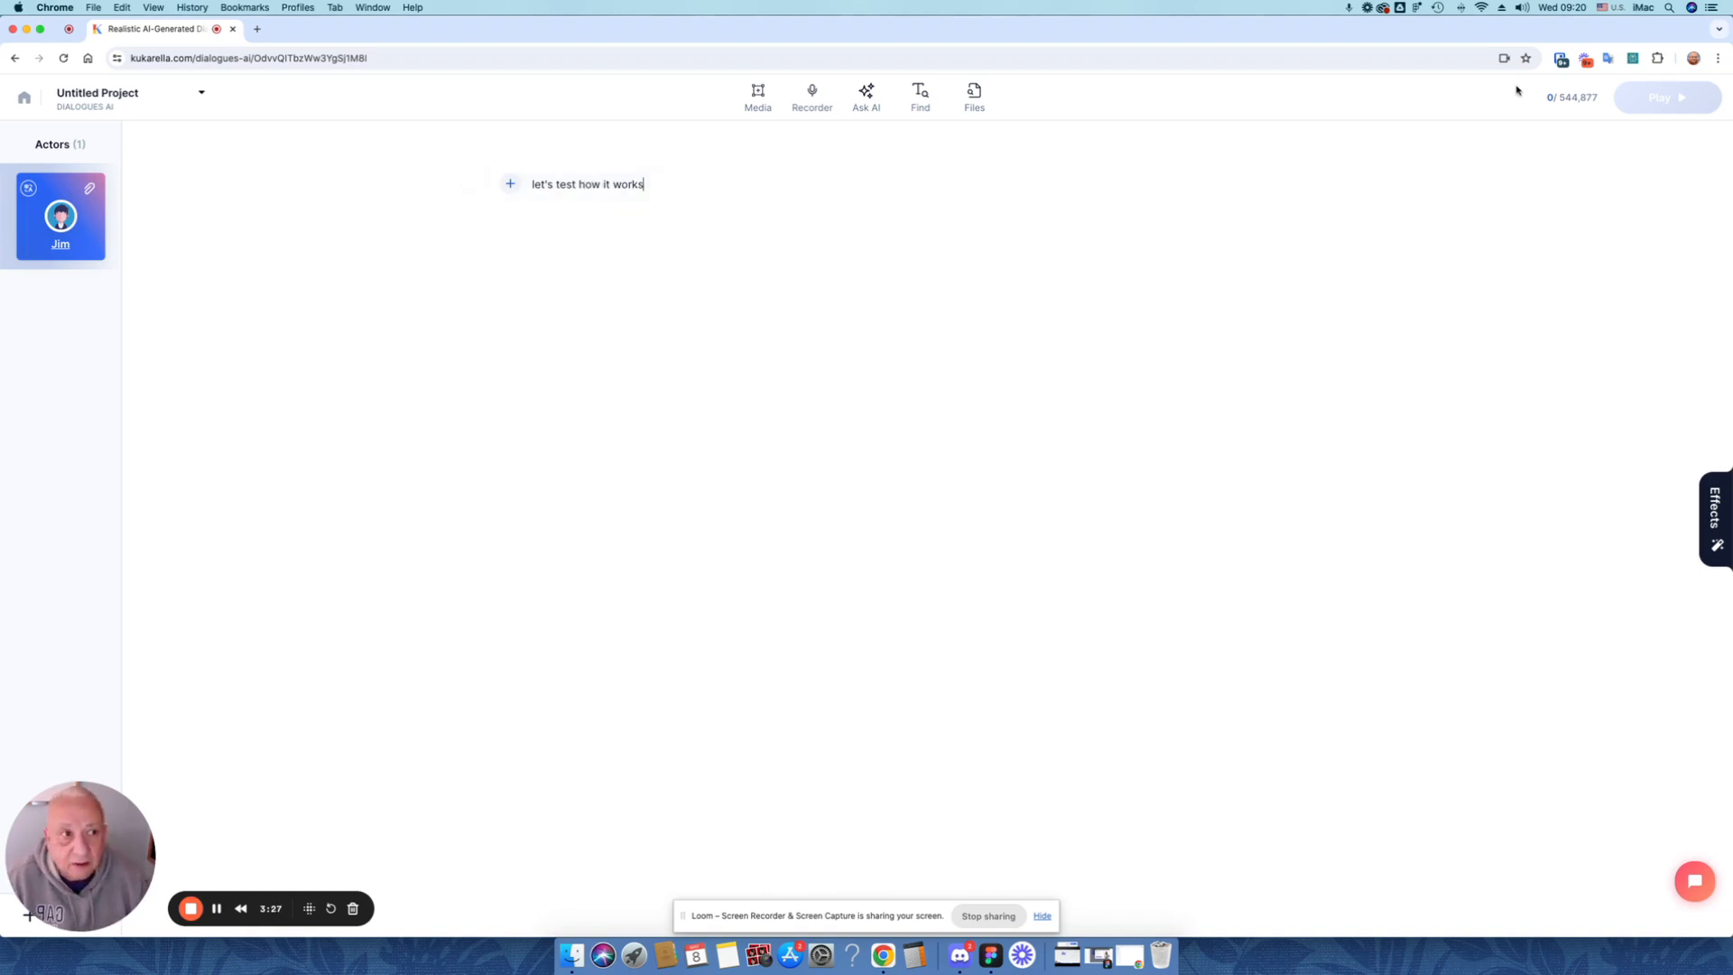
{"action": "left_click", "coordinate": [511, 185]}
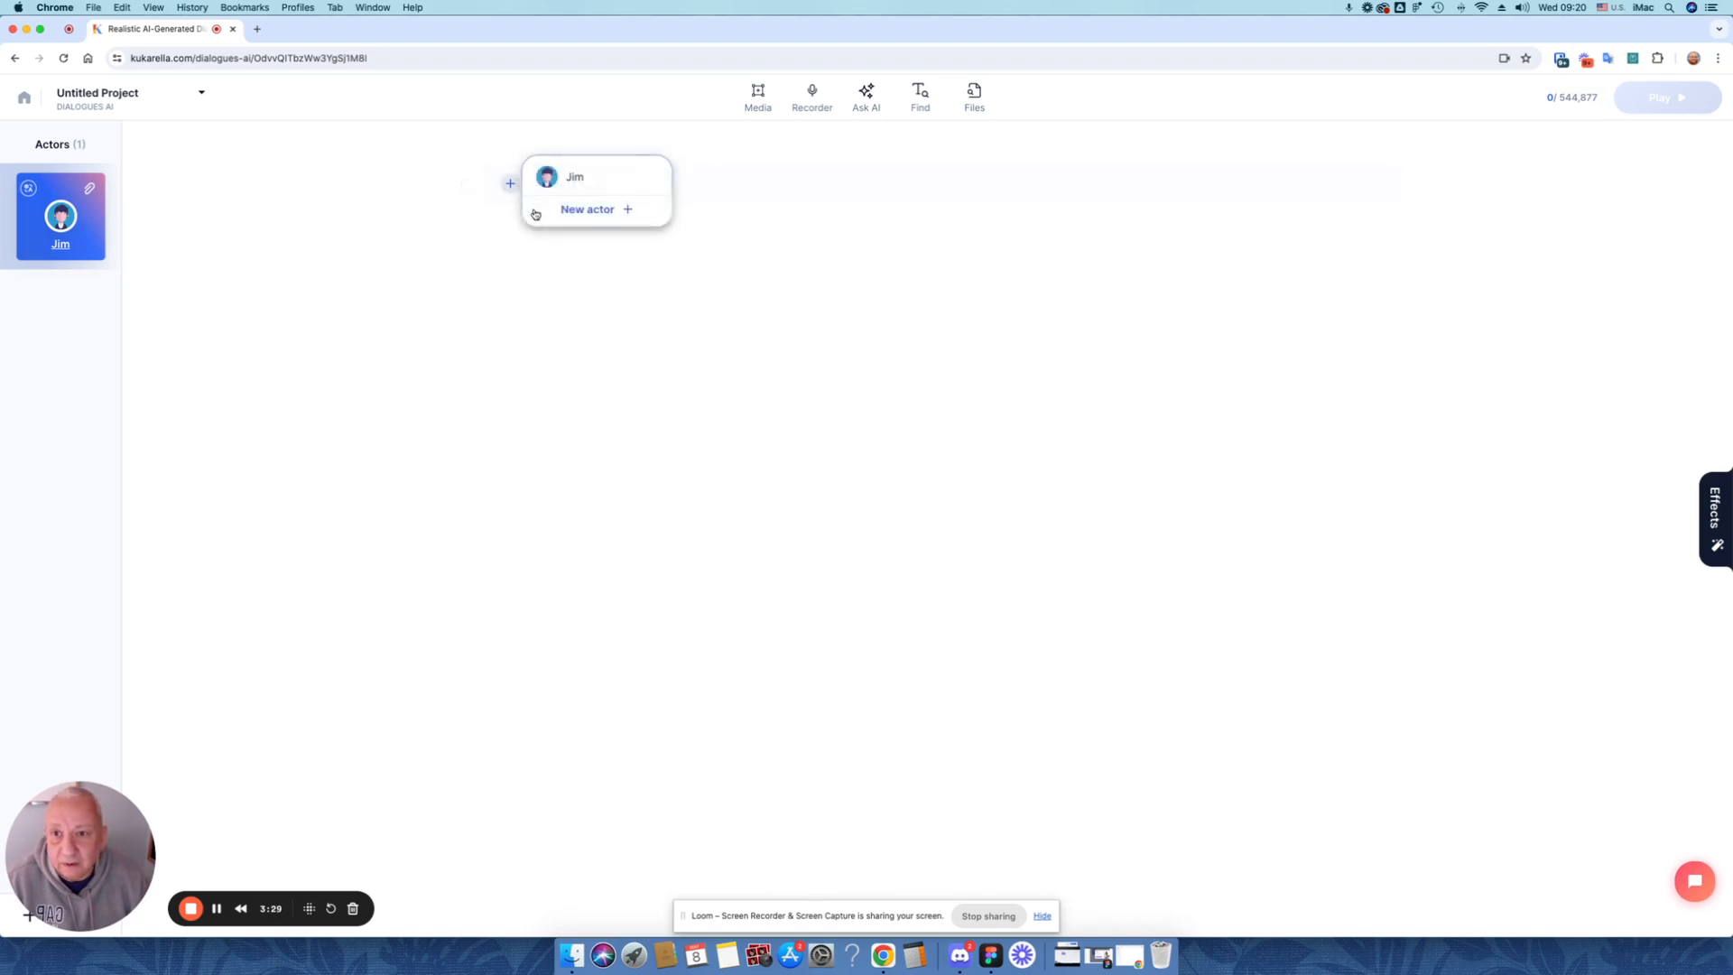
{"action": "left_click", "coordinate": [576, 184]}
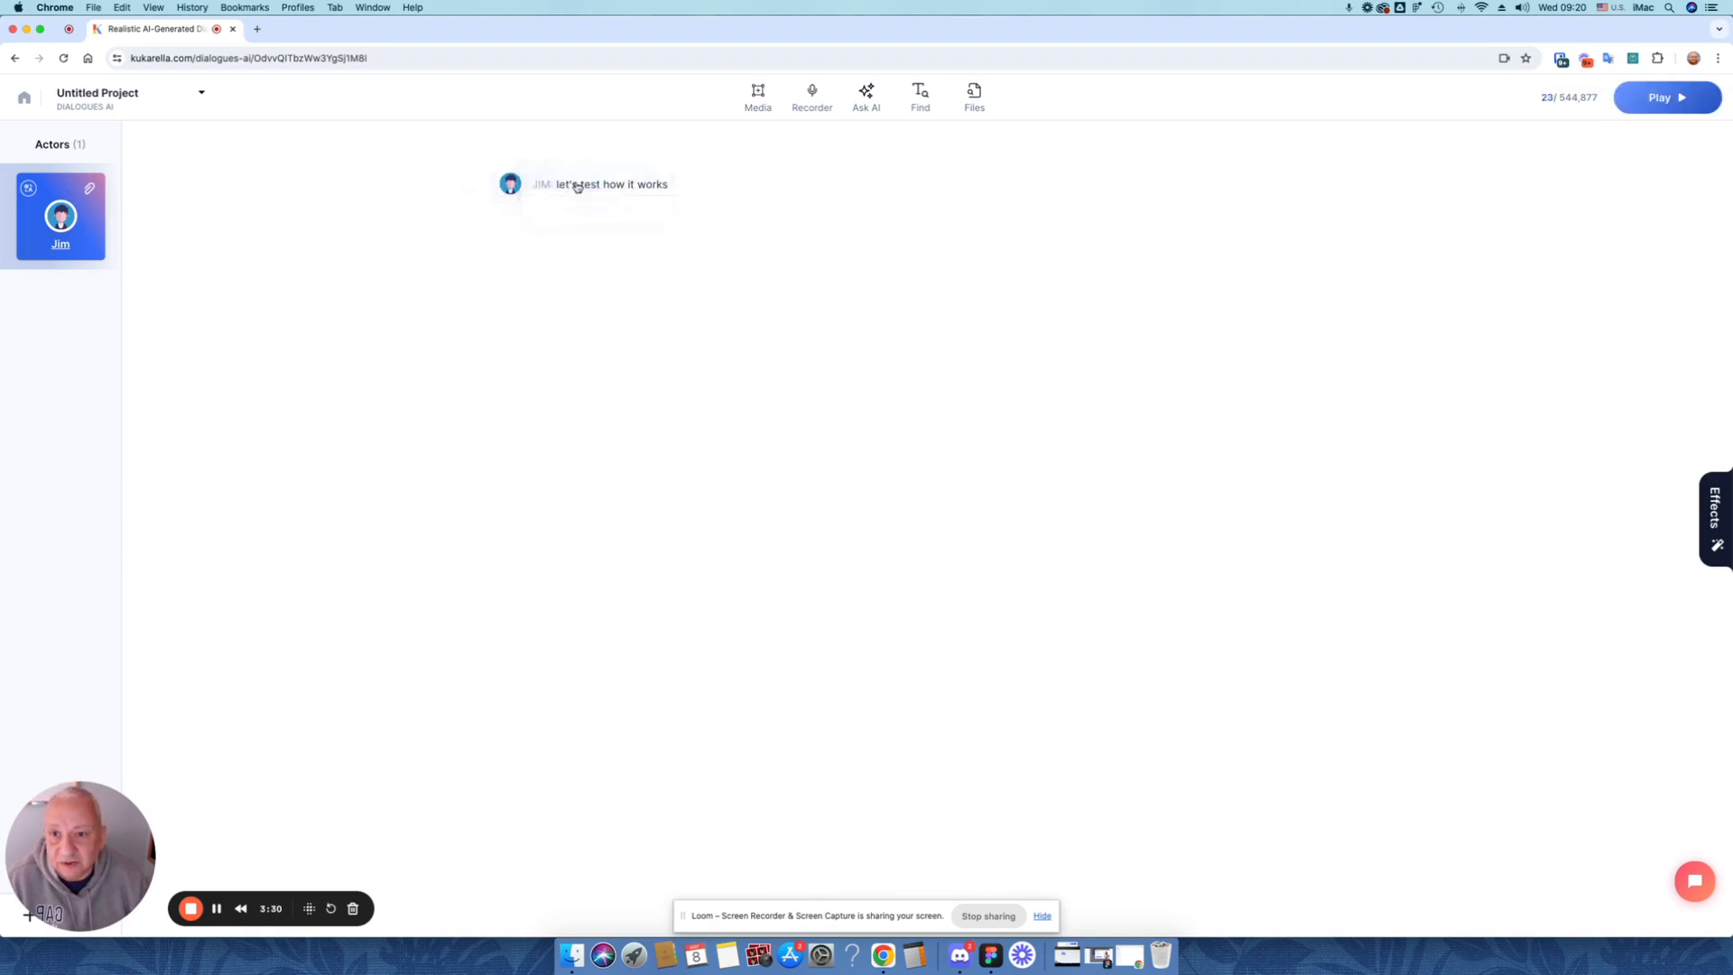
Convert the dialogue line to speech, hide the screen-sharing notice, and listen to the generated audio
{"action": "left_click", "coordinate": [1700, 100]}
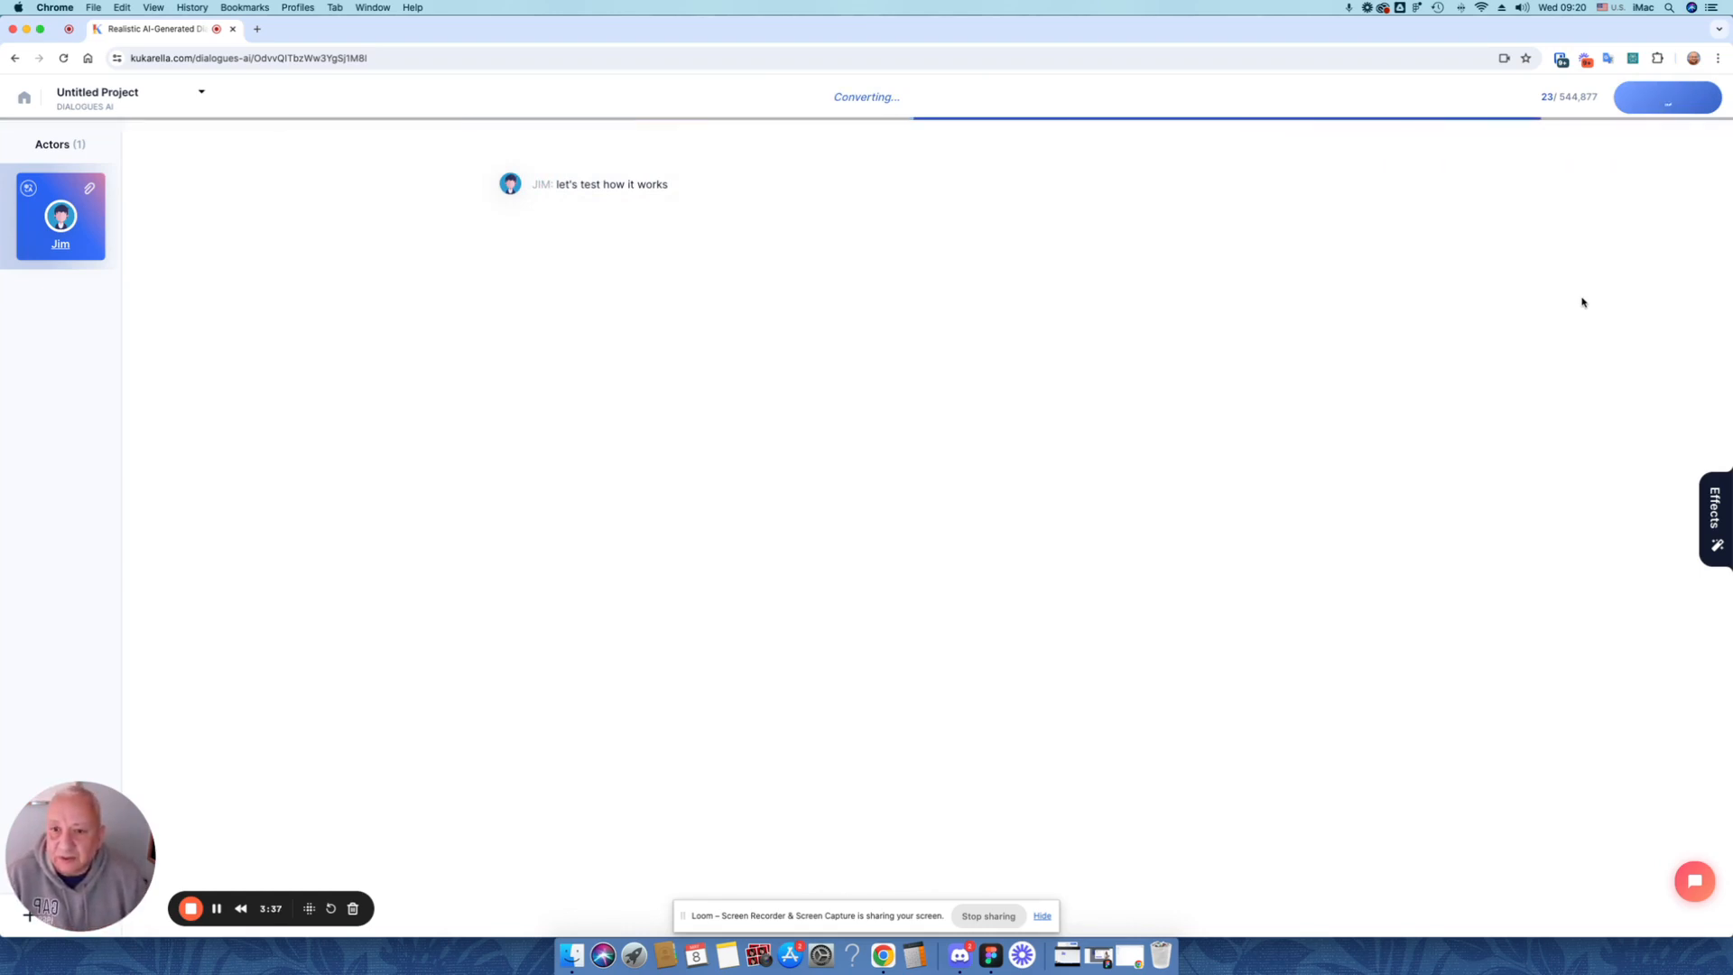
{"action": "left_click", "coordinate": [1044, 915]}
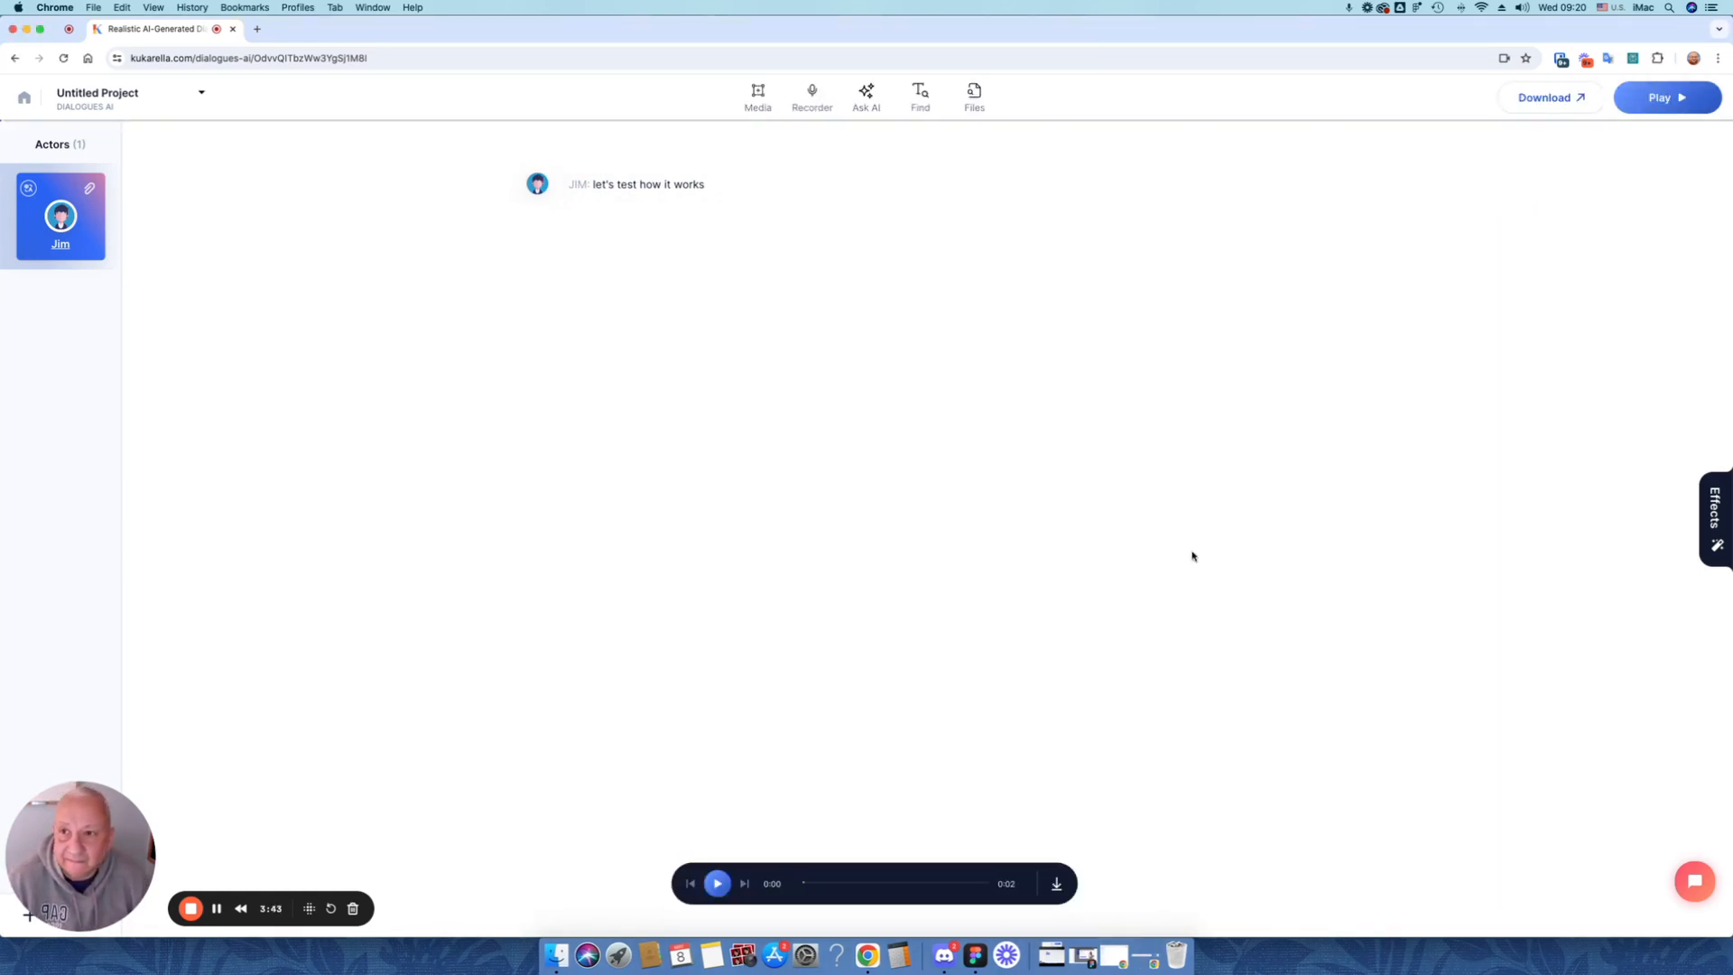
{"action": "left_click", "coordinate": [730, 890]}
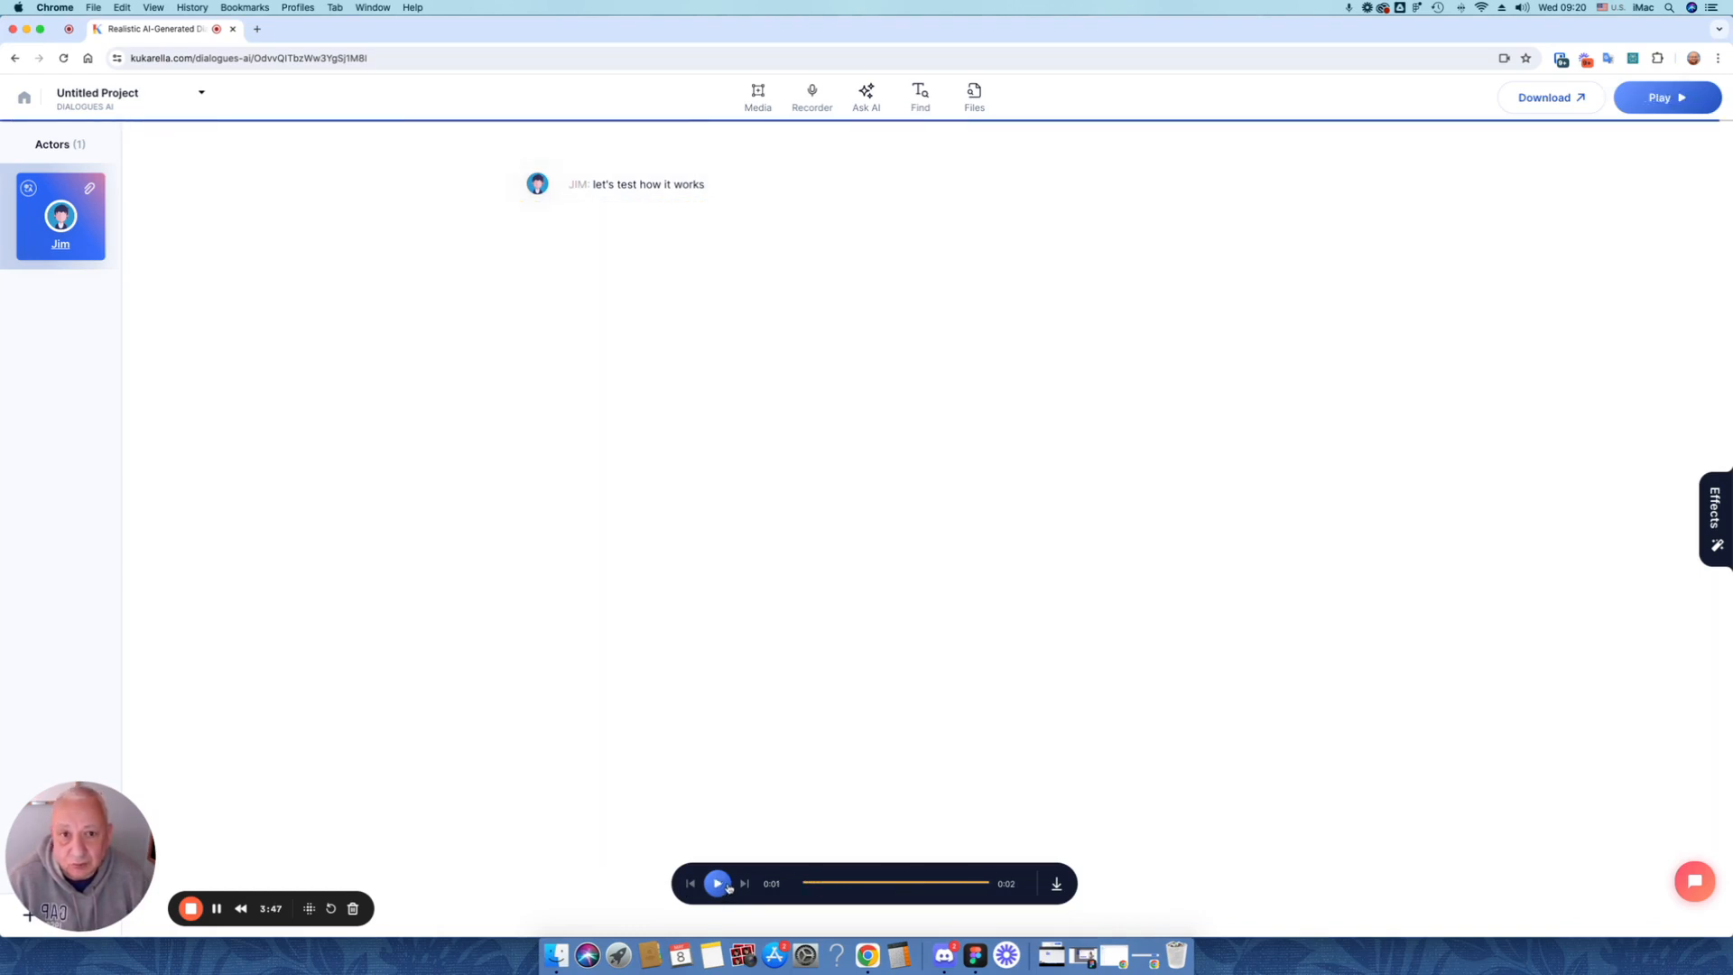
Leave the dialogue, create a new Text to Voice project, and open its voice selection
{"action": "left_click", "coordinate": [23, 100]}
{"action": "left_click", "coordinate": [1445, 104]}
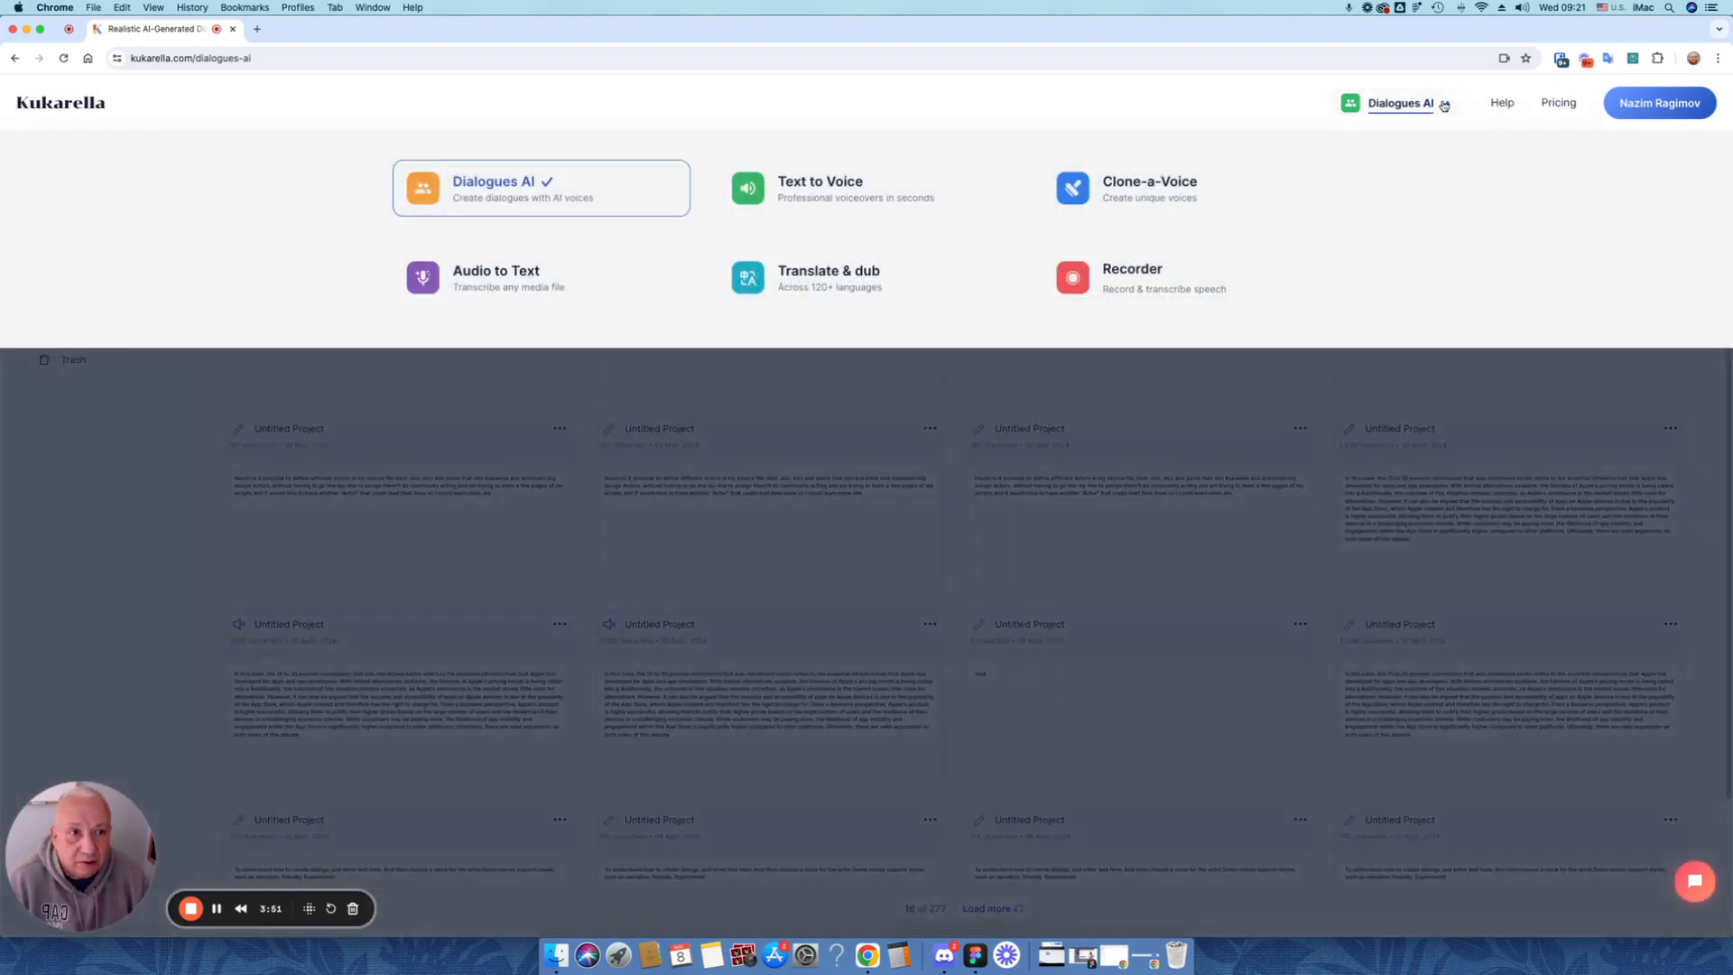
{"action": "left_click", "coordinate": [826, 185]}
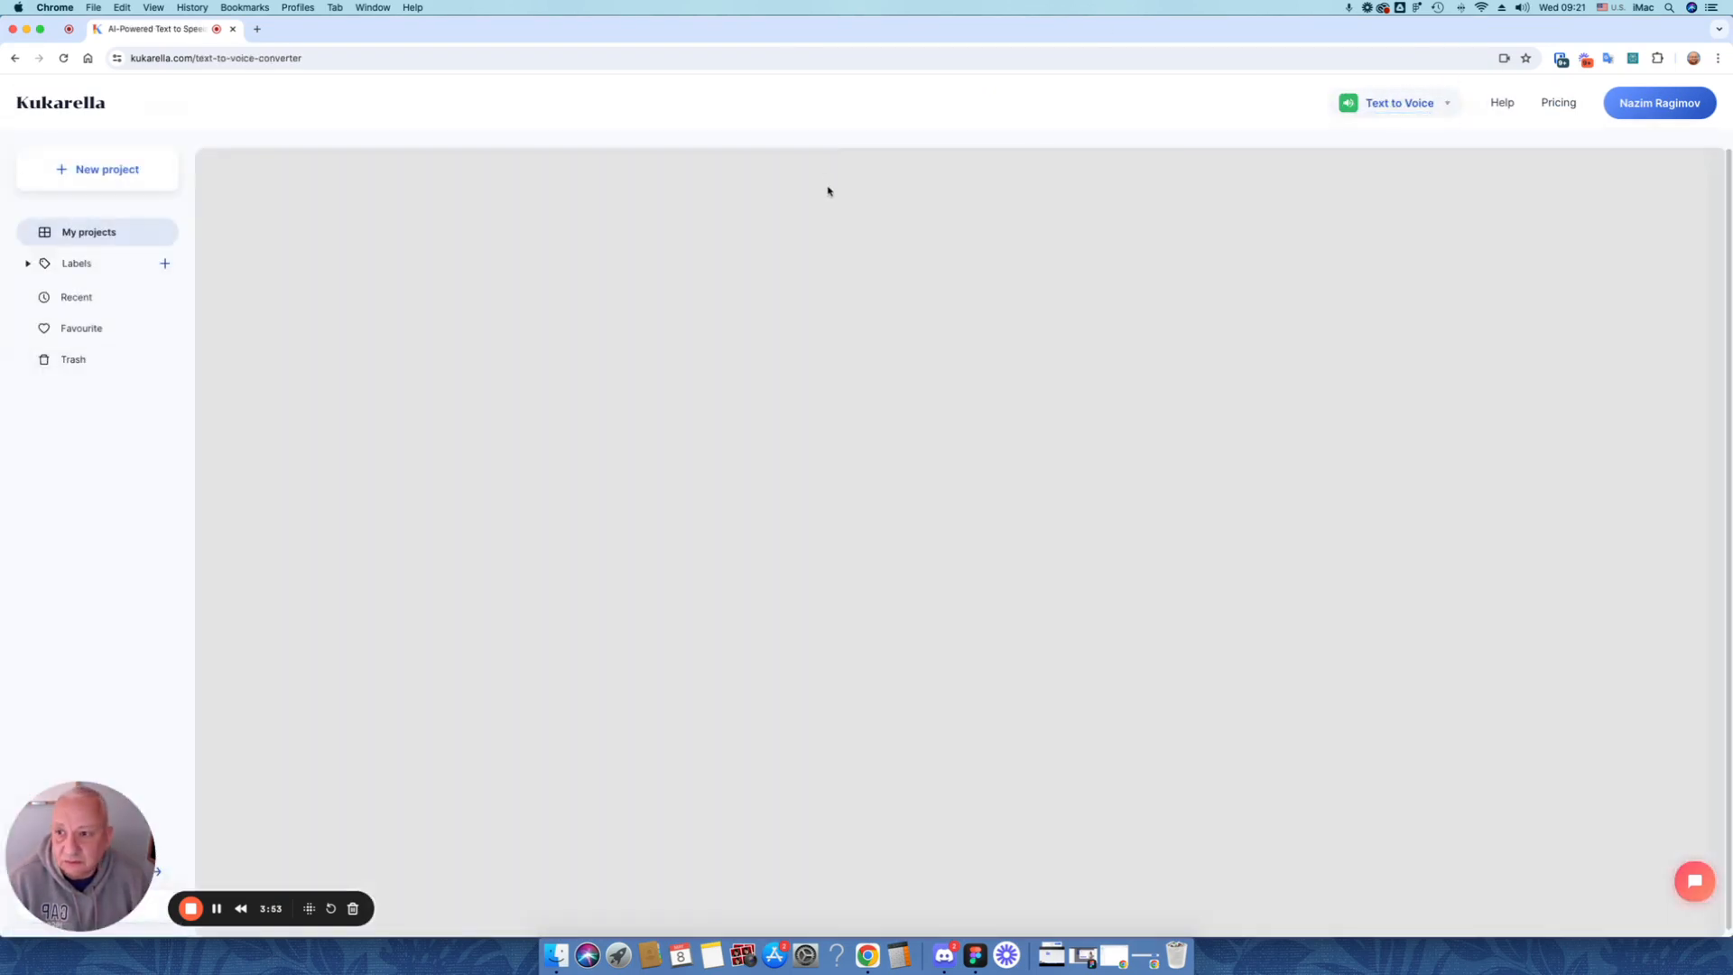
{"action": "left_click", "coordinate": [80, 180]}
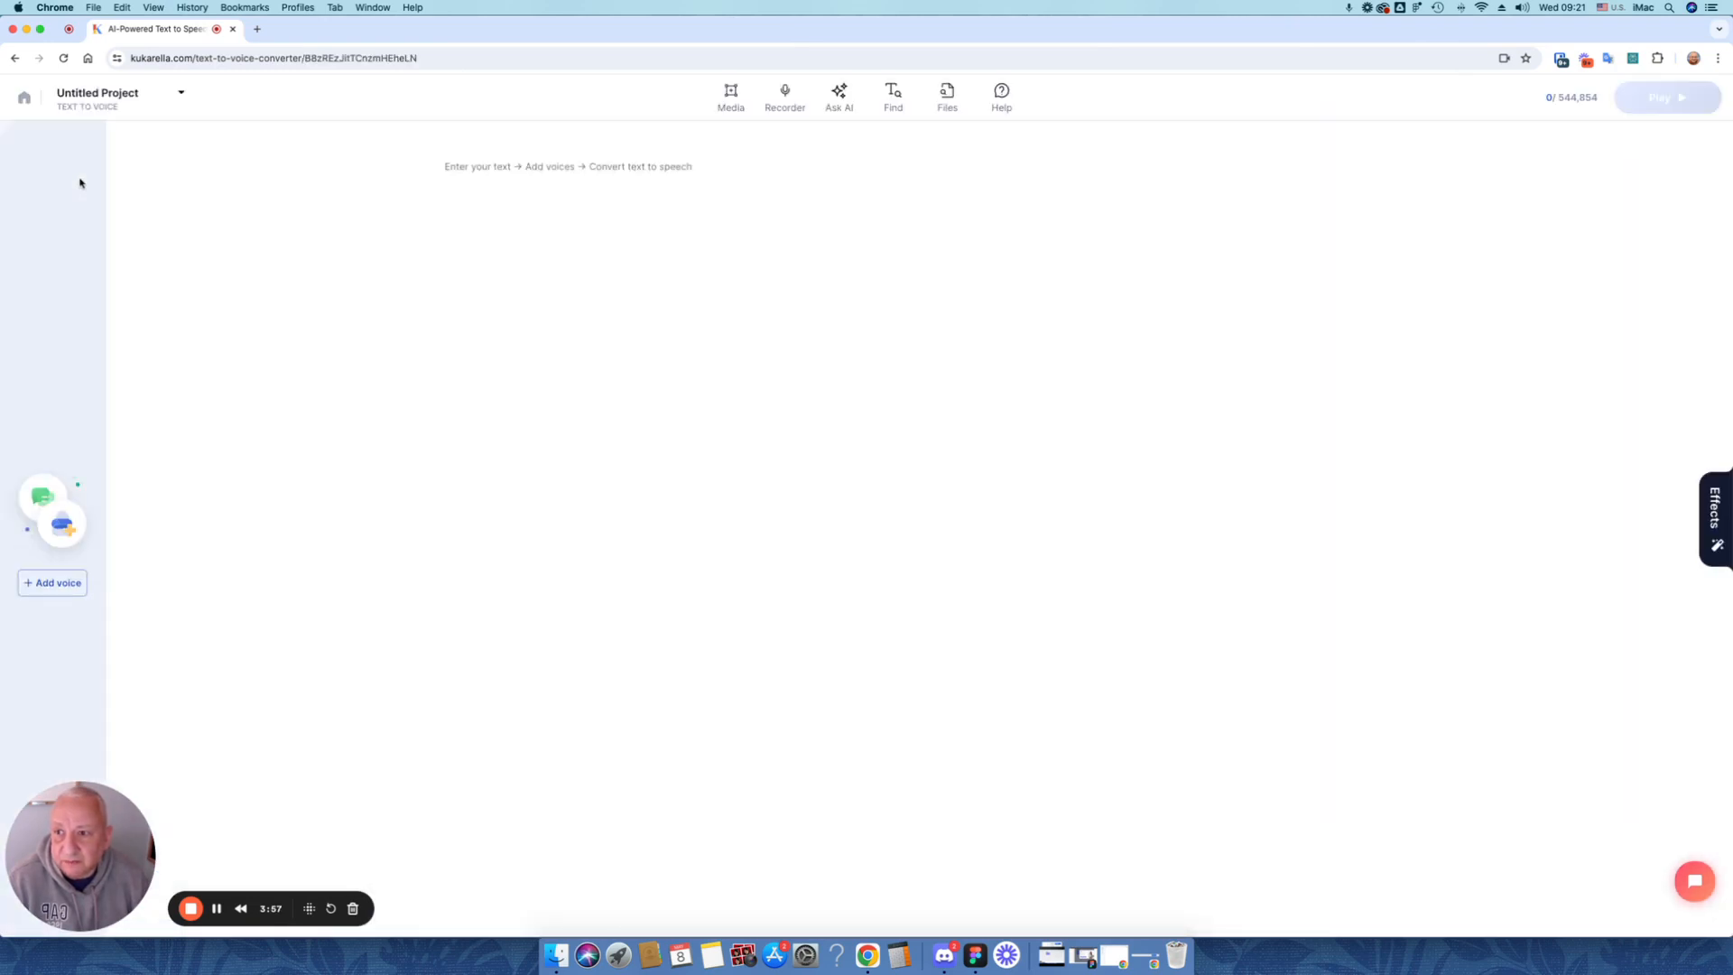
{"action": "left_click", "coordinate": [67, 589]}
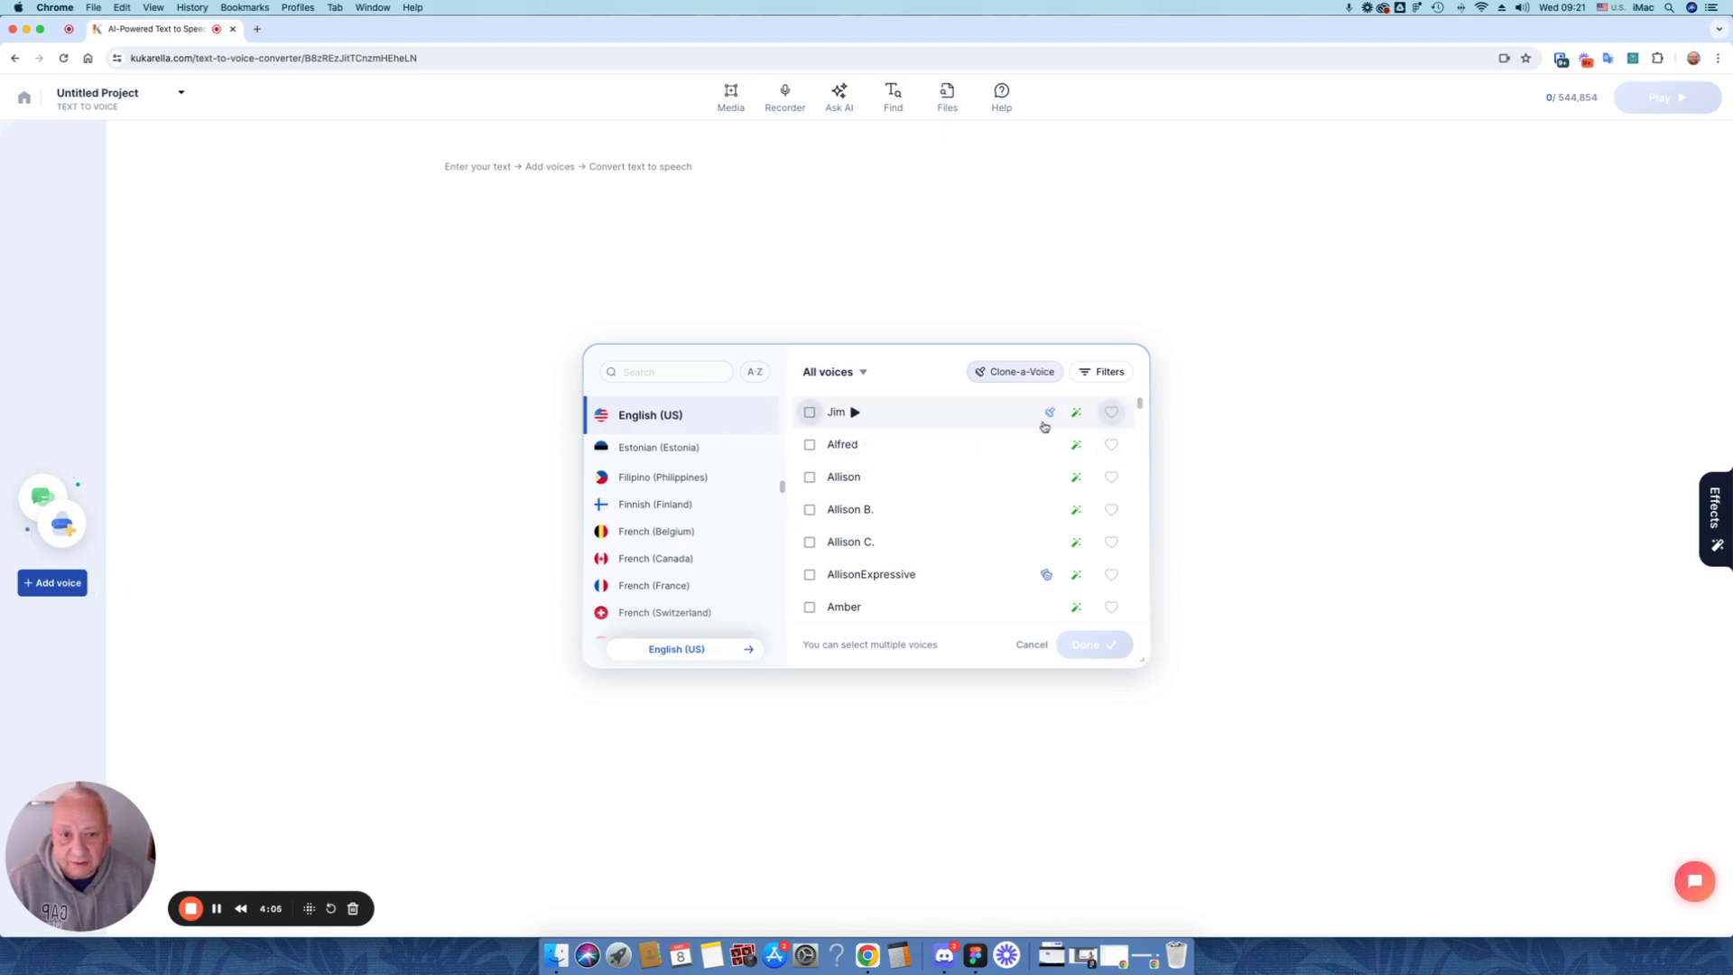
Check the cloned voice's availability under English (UK), English (Philippines), English (Australia), Chinese (China), Dutch (Belgium) and Dutch (Netherlands)
{"action": "scroll", "coordinate": [731, 496], "scroll_direction": "up", "scroll_amount": 2}
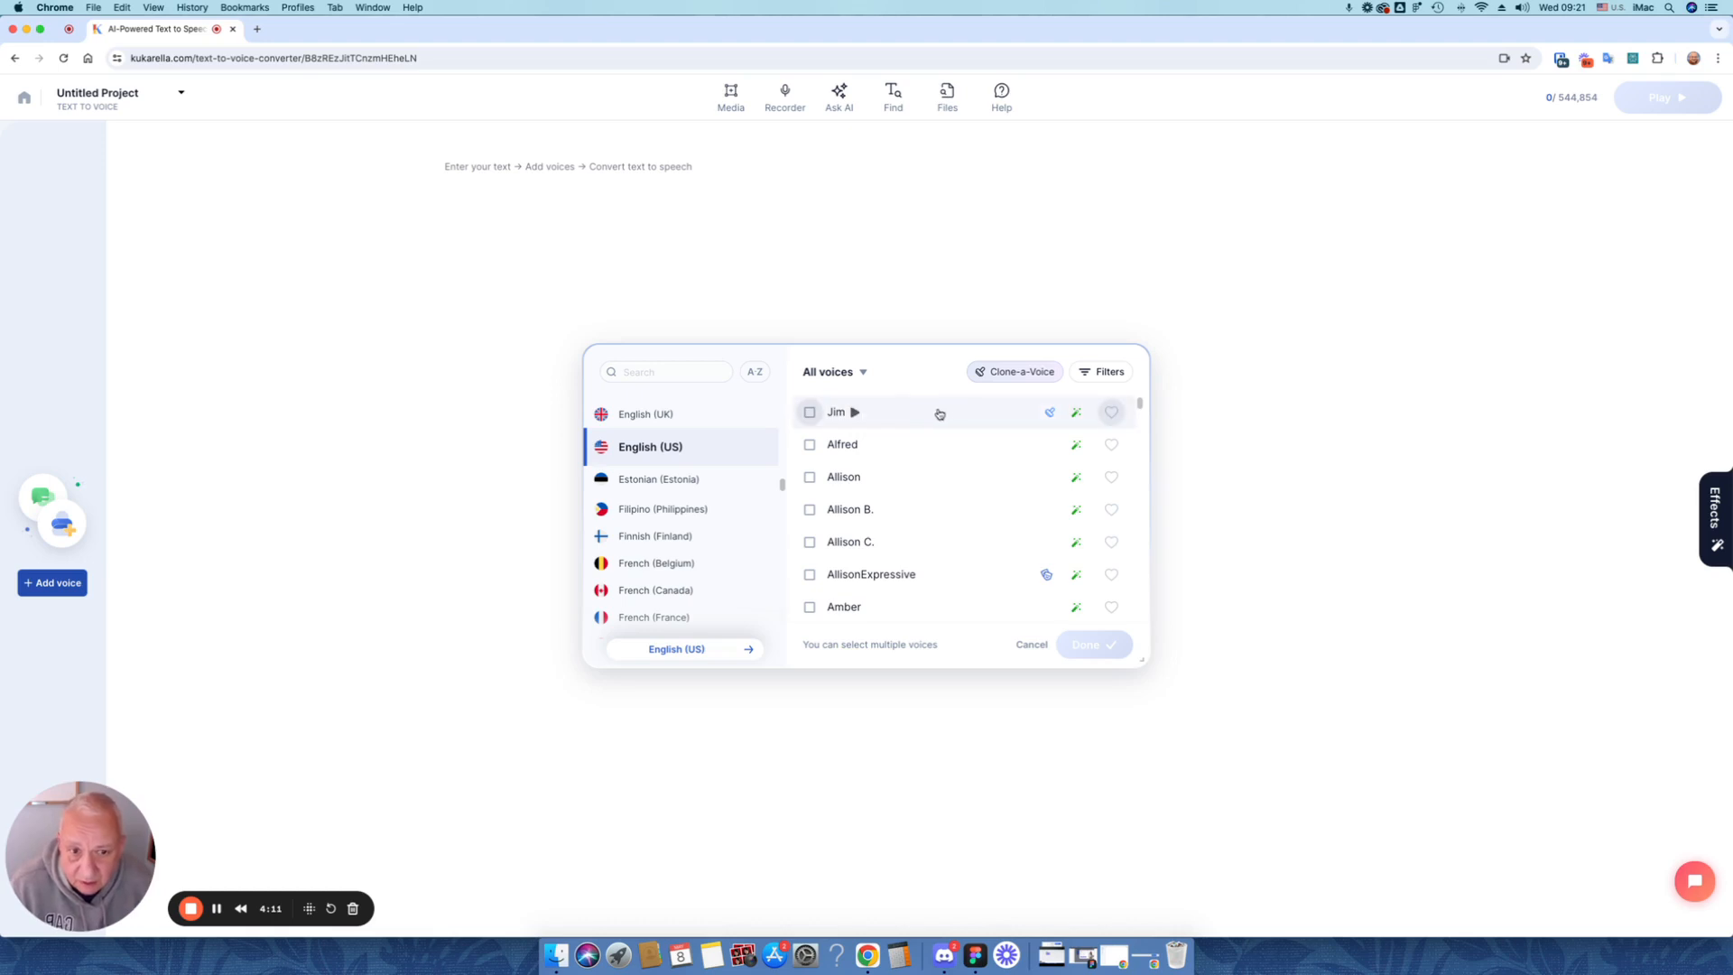
{"action": "left_click", "coordinate": [677, 420]}
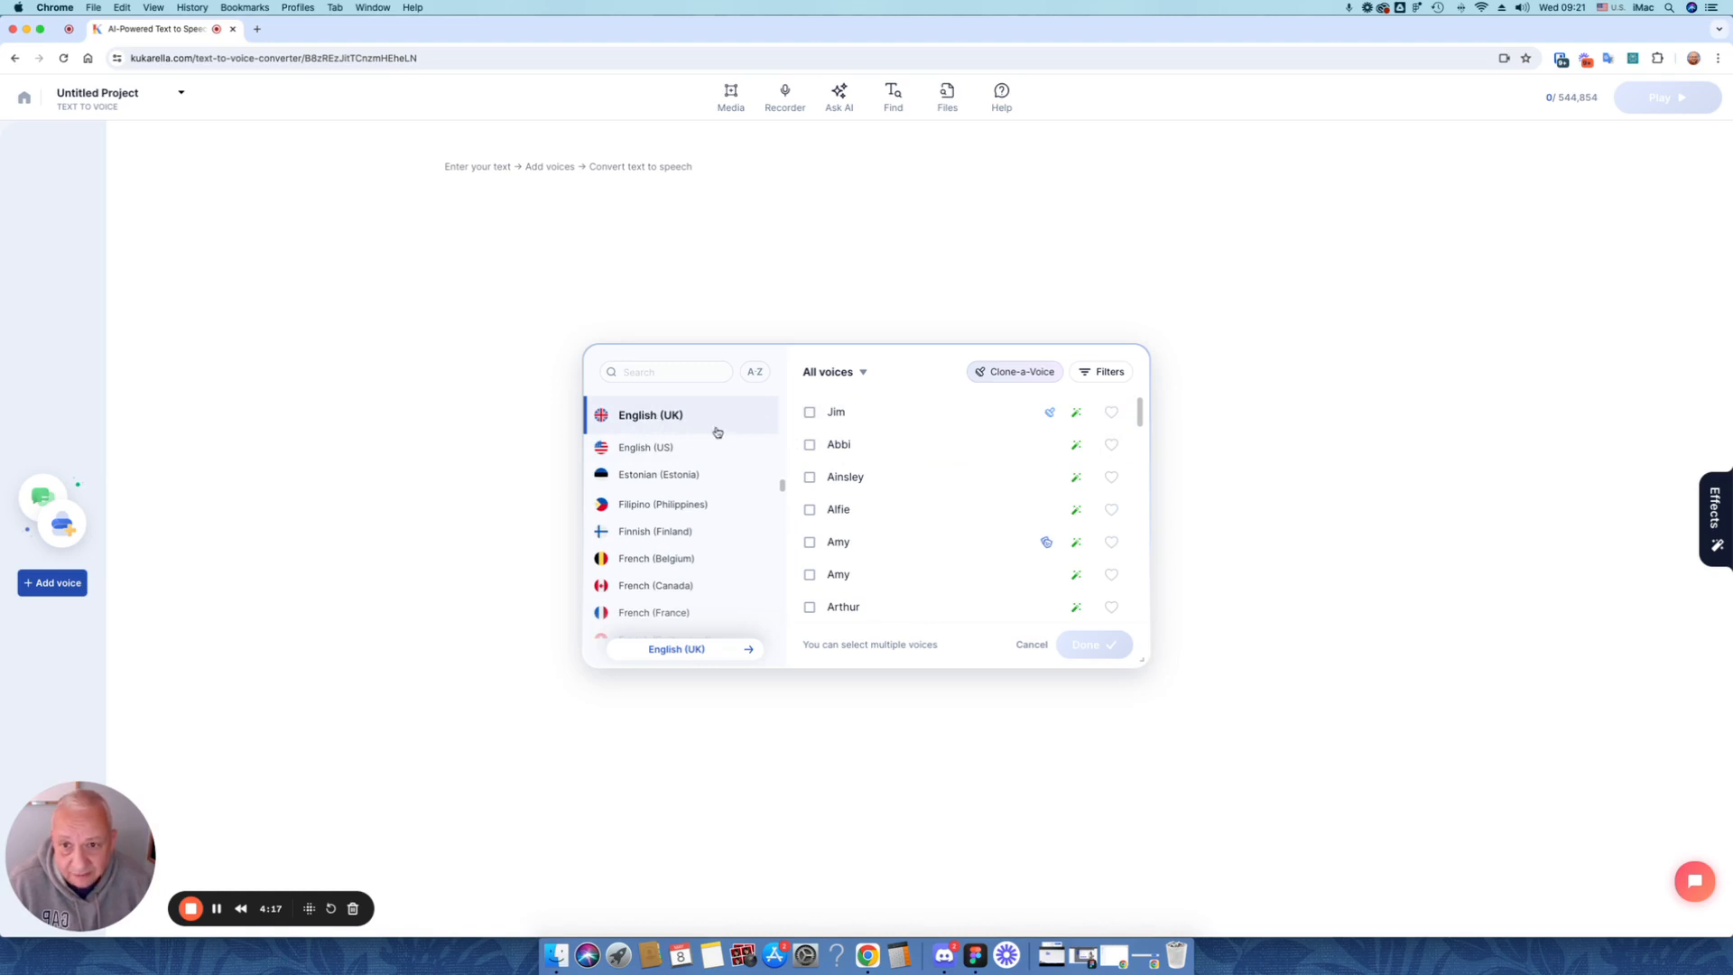
{"action": "scroll", "coordinate": [695, 428], "scroll_direction": "up", "scroll_amount": 5}
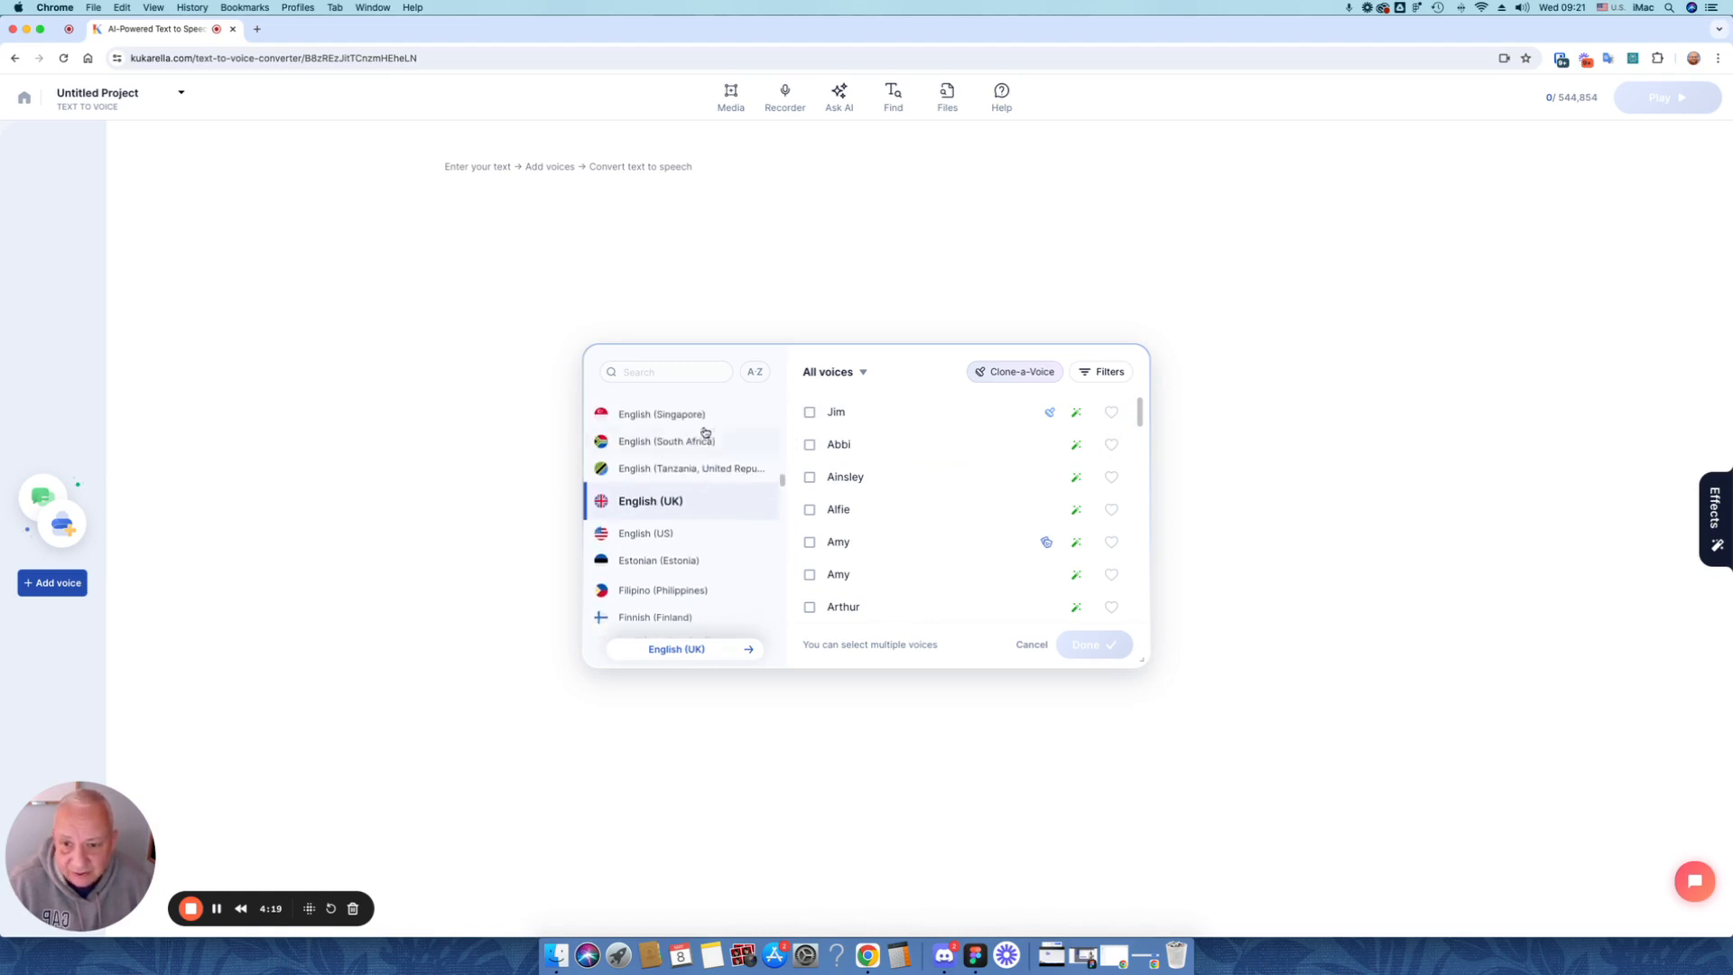
{"action": "left_click", "coordinate": [685, 479]}
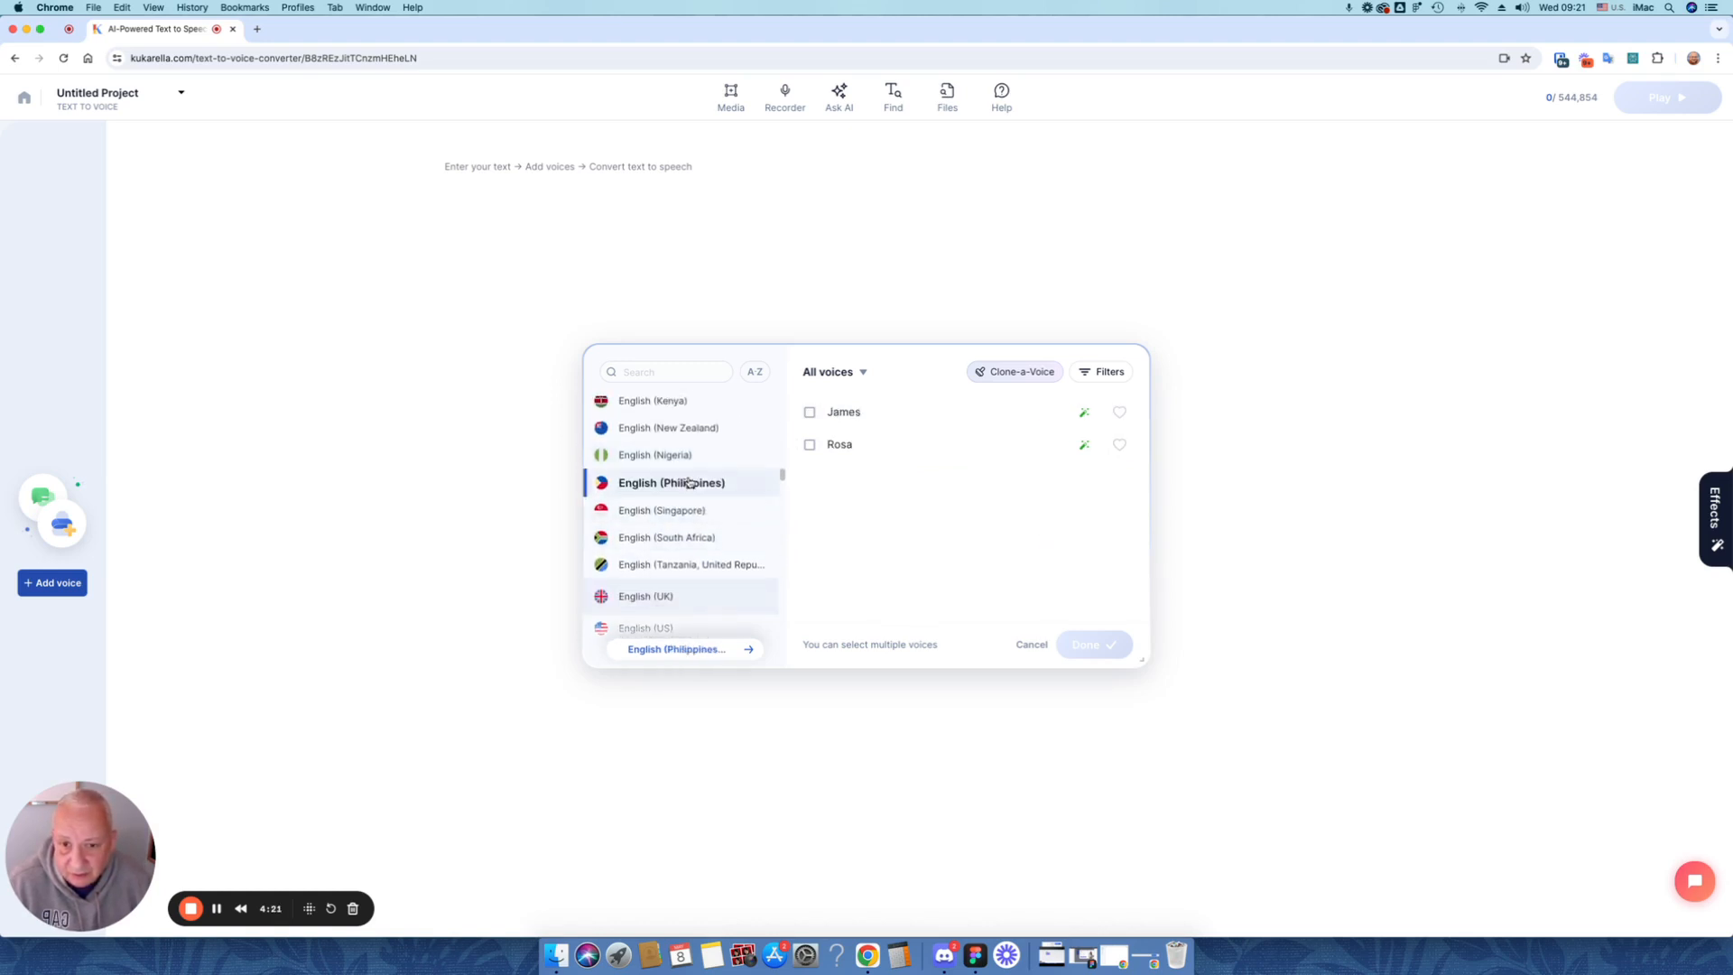
{"action": "scroll", "coordinate": [680, 480], "scroll_direction": "up", "scroll_amount": 5}
{"action": "scroll", "coordinate": [680, 480], "scroll_direction": "up", "scroll_amount": 3}
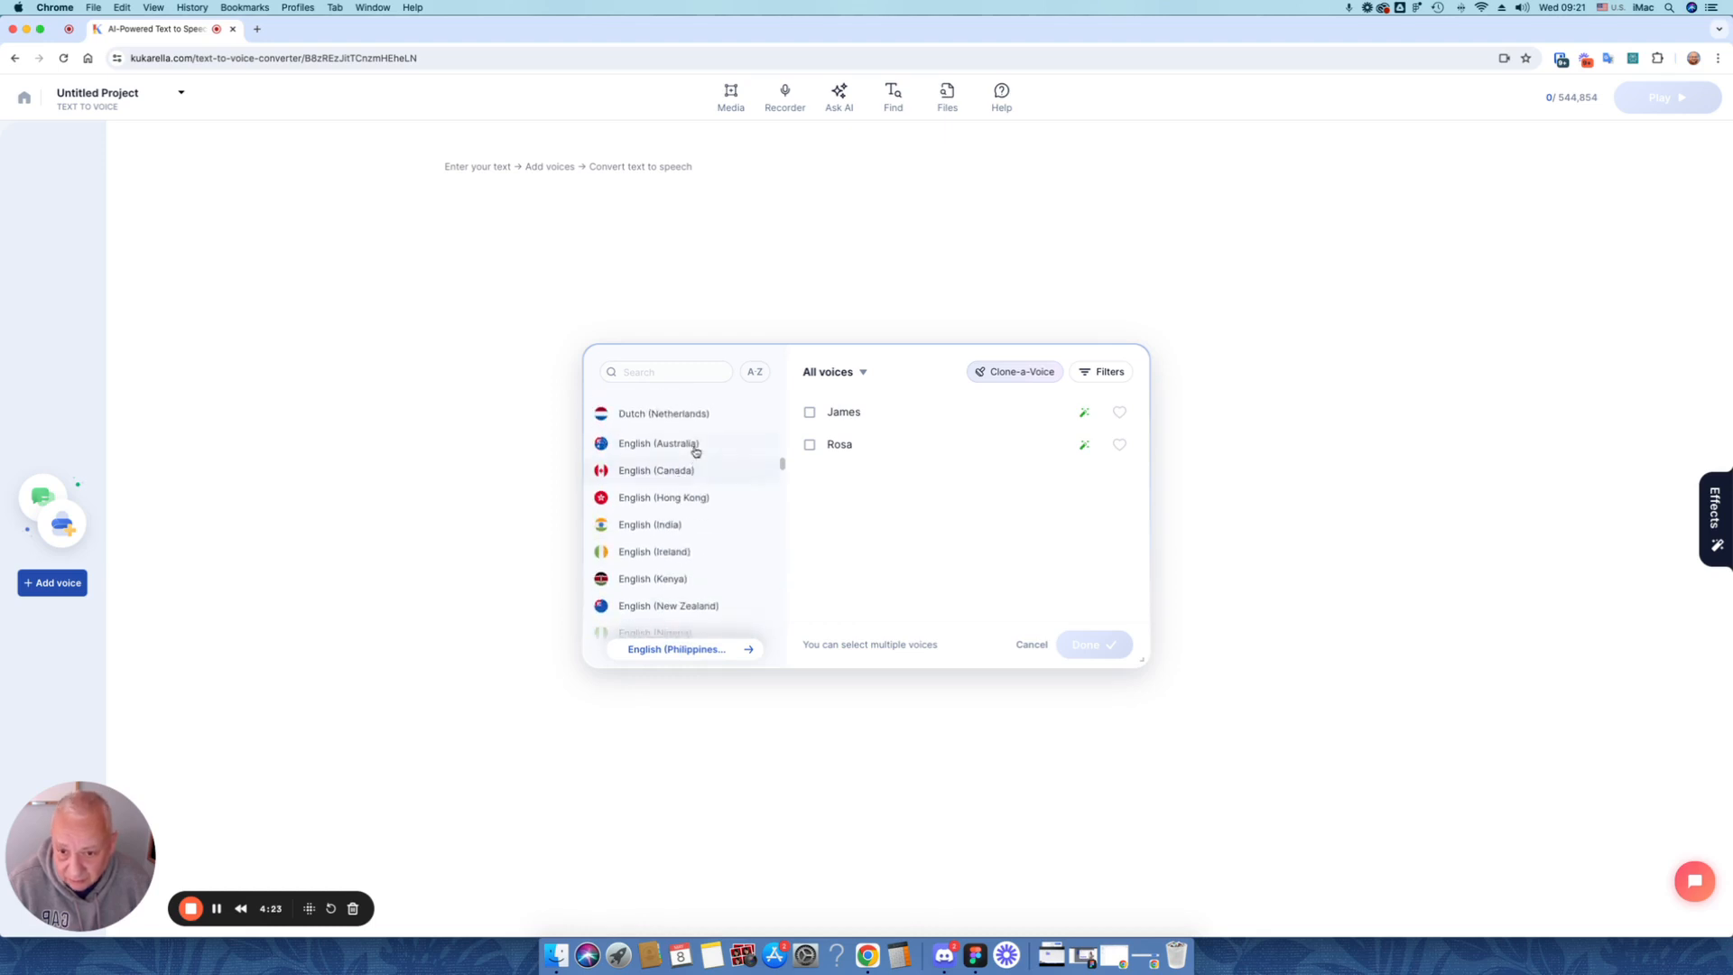
{"action": "left_click", "coordinate": [695, 447]}
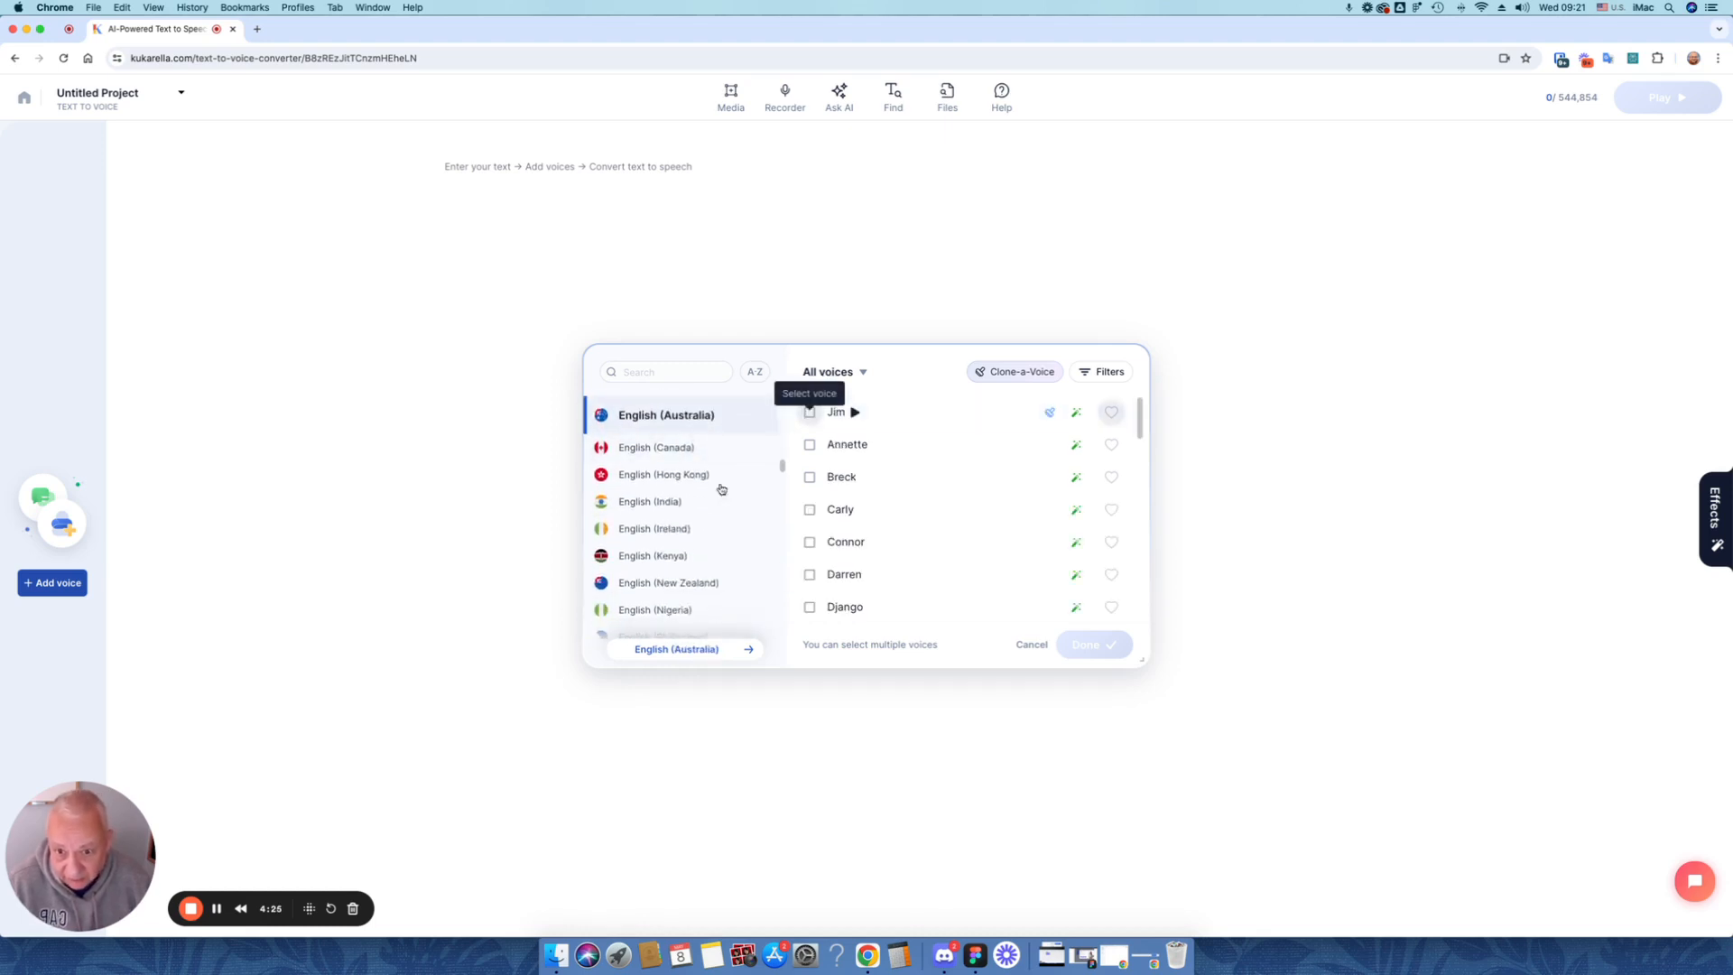
{"action": "scroll", "coordinate": [688, 504], "scroll_direction": "up", "scroll_amount": 5}
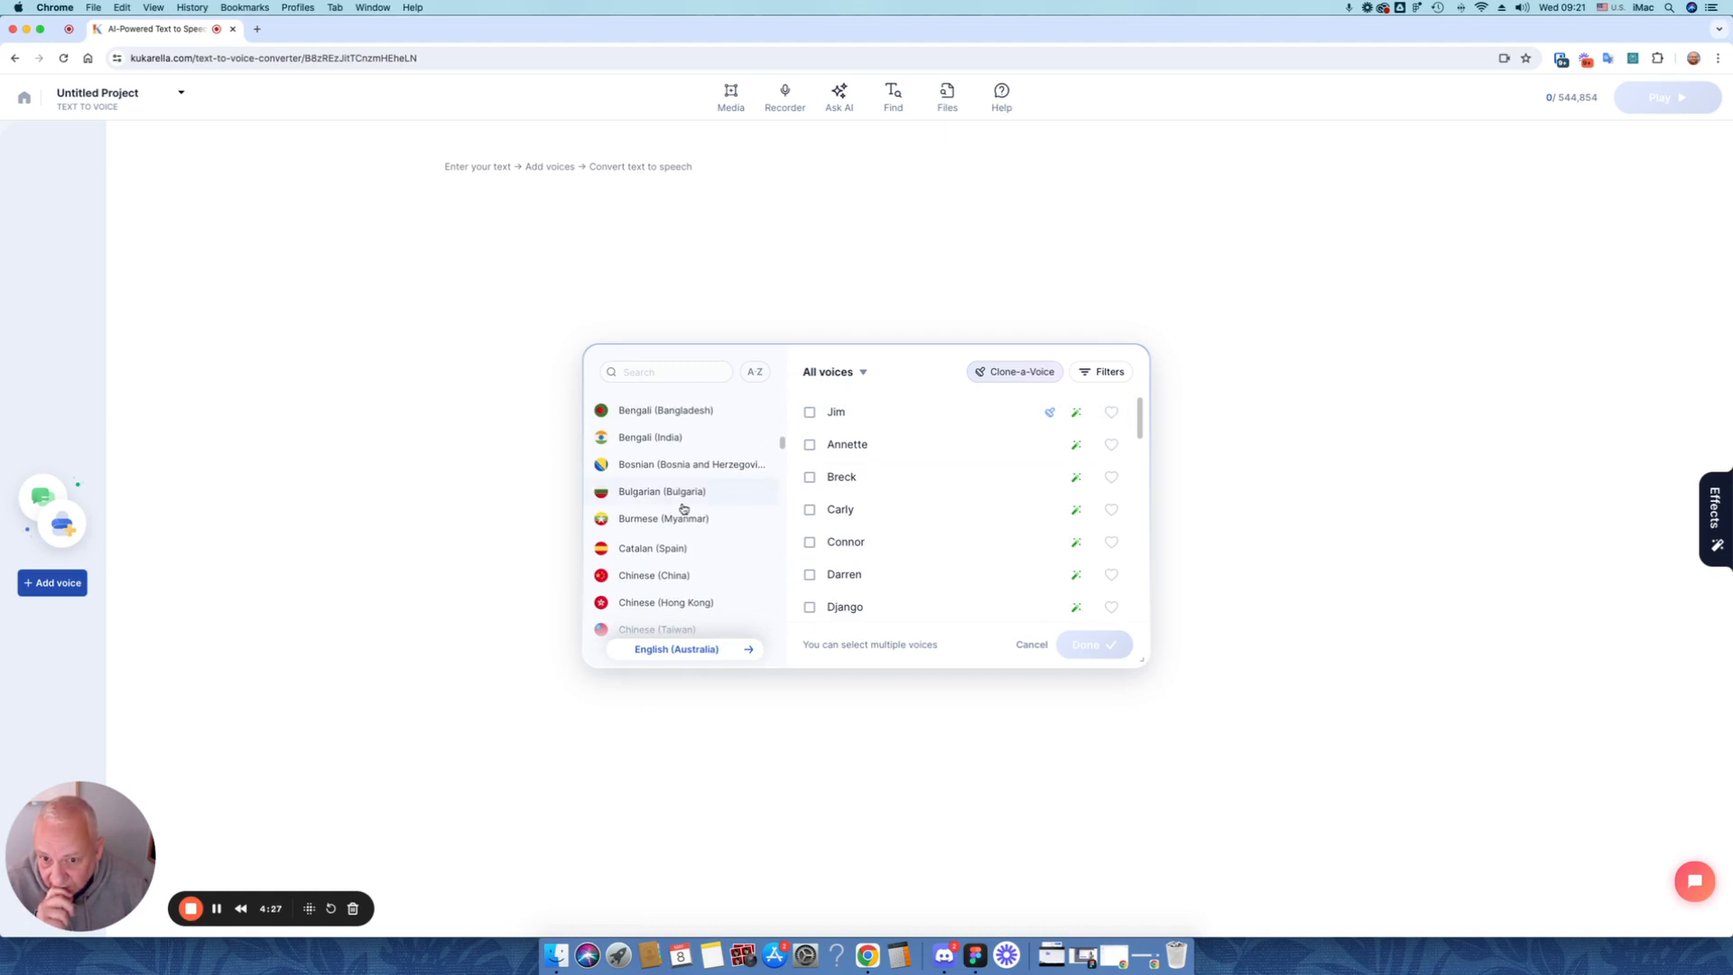
{"action": "left_click", "coordinate": [665, 576]}
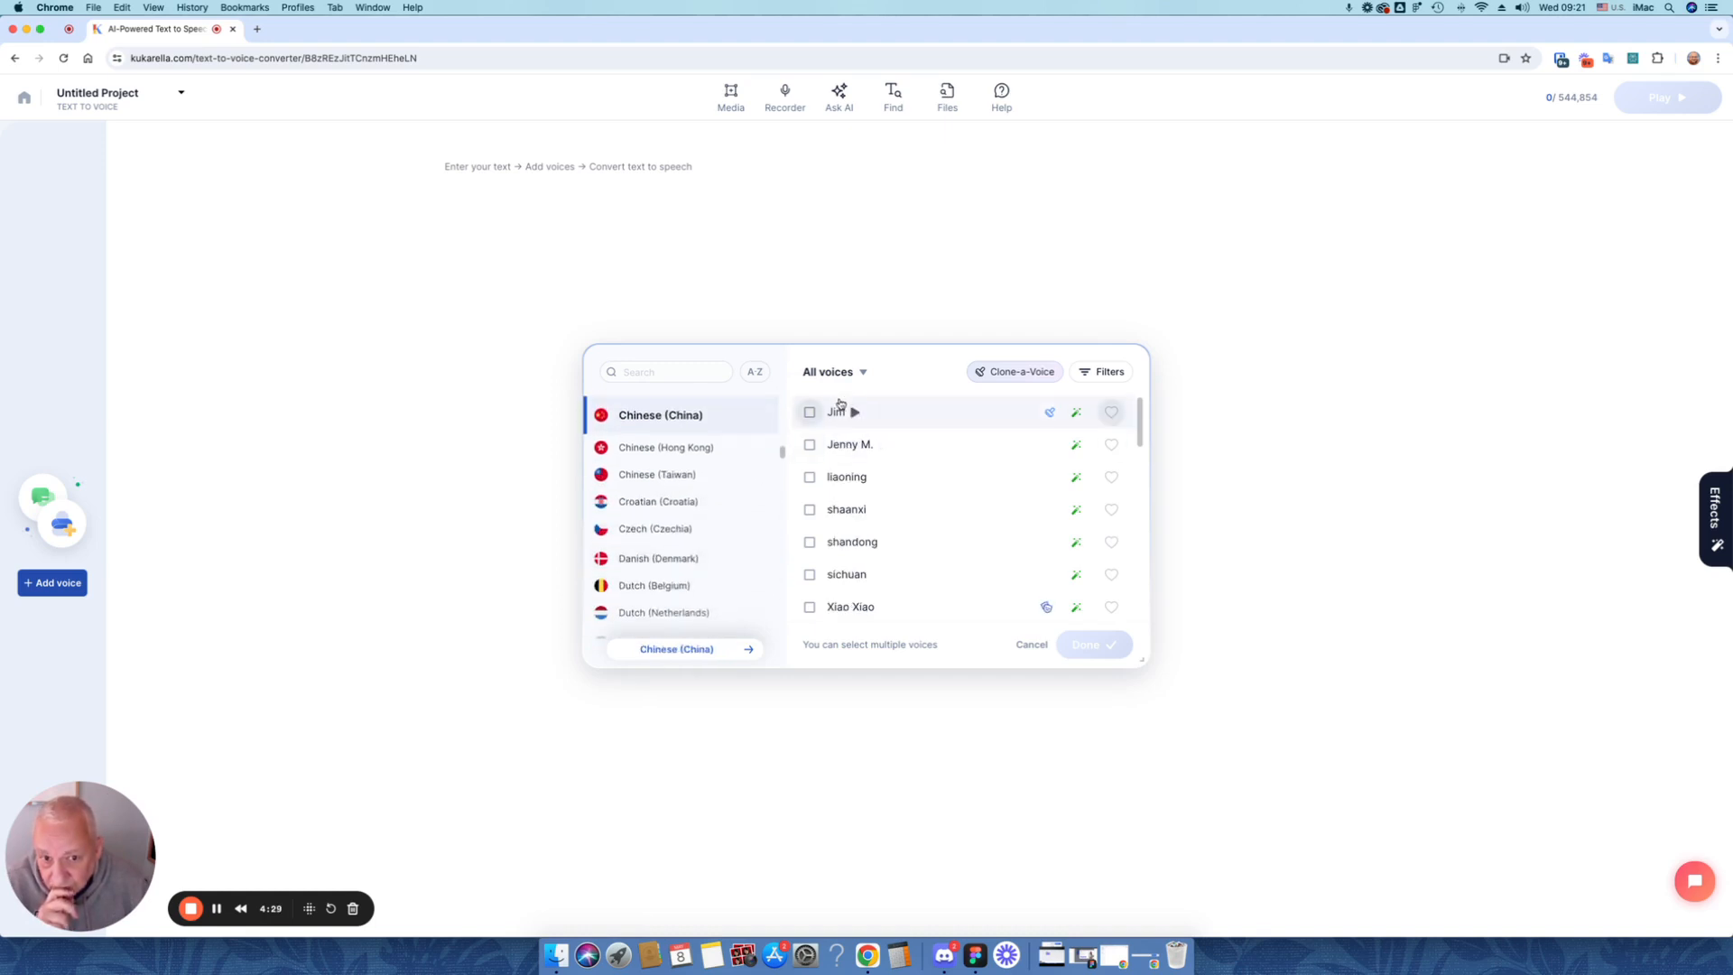
{"action": "left_click", "coordinate": [674, 584]}
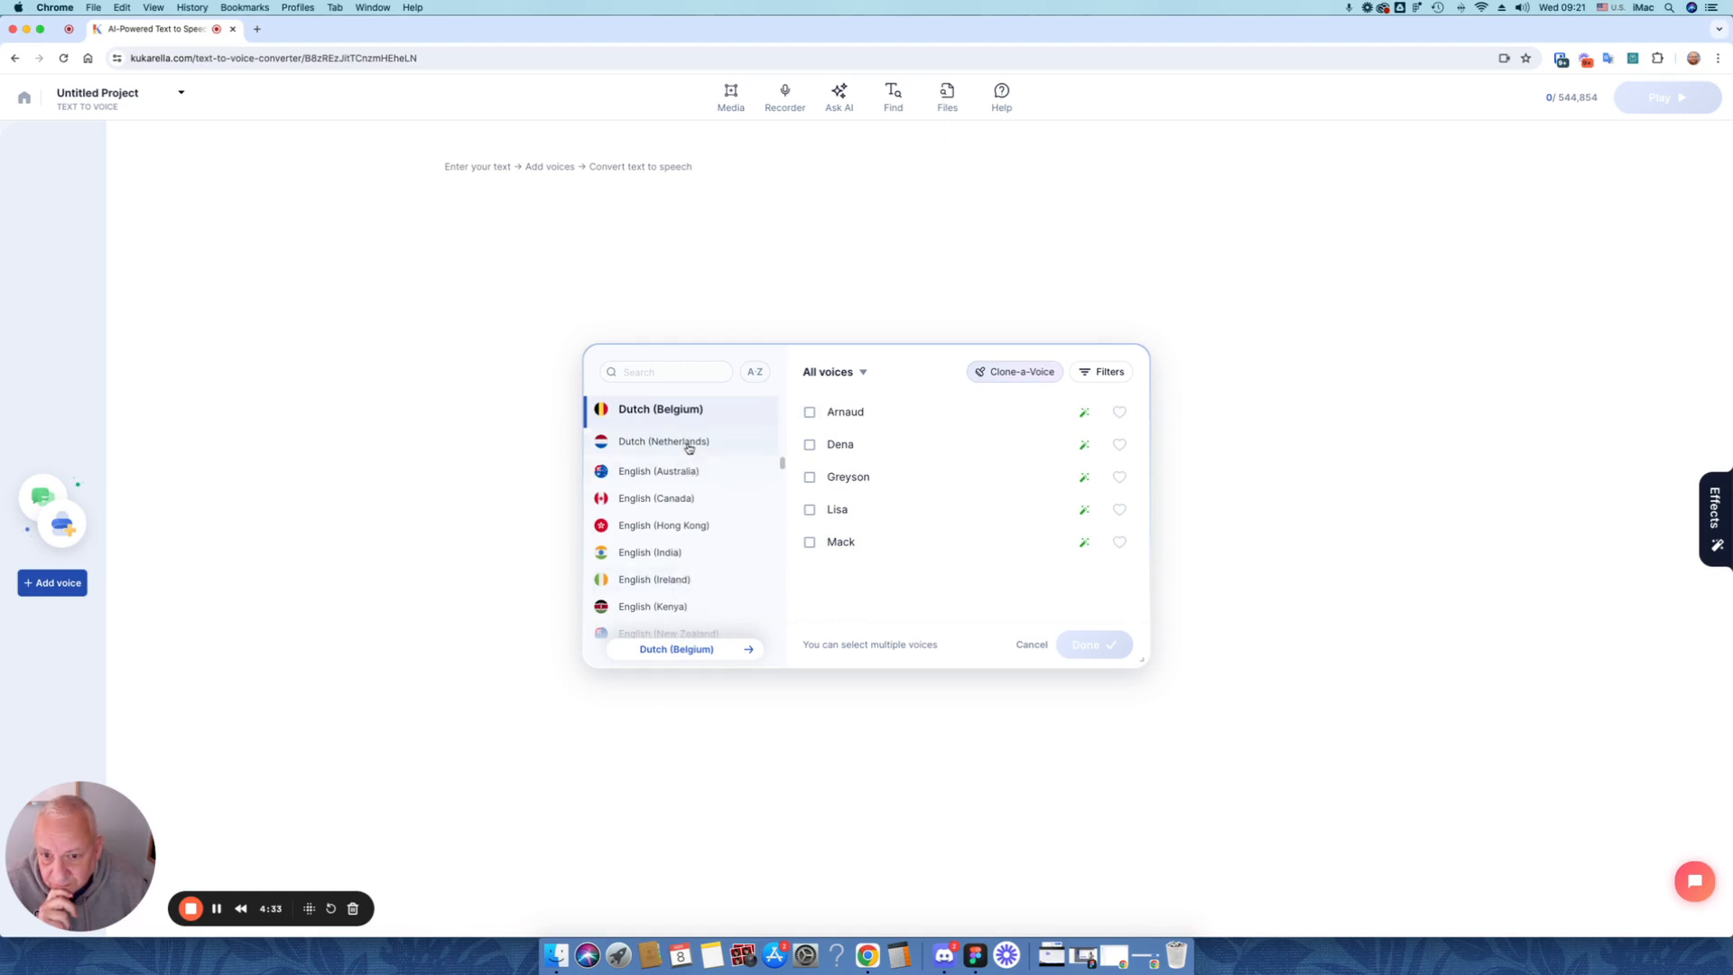
{"action": "left_click", "coordinate": [689, 443]}
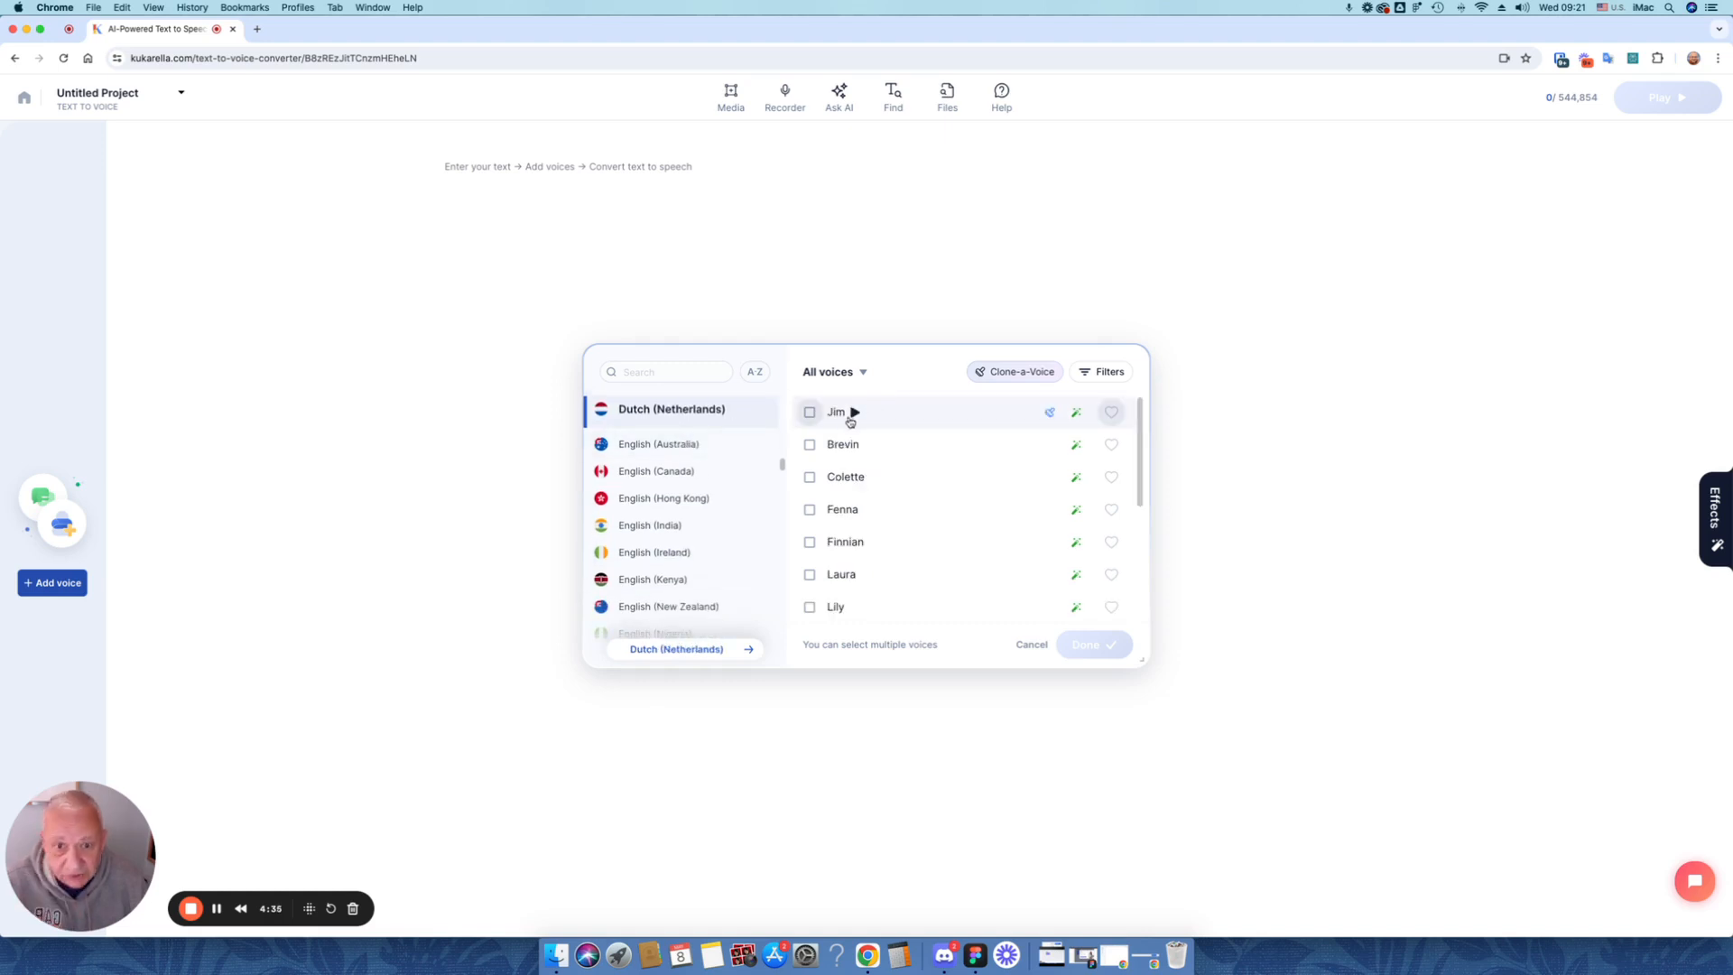